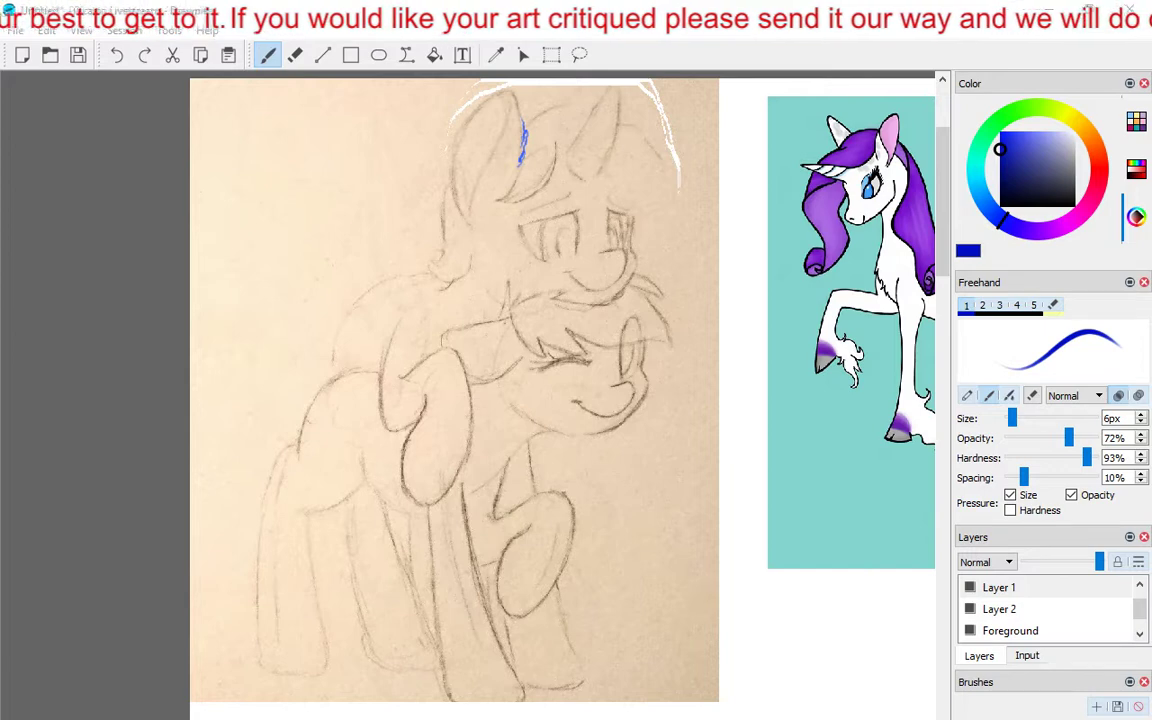
Set the brush colour to dark red and try two long guide lines down the front legs of the two-pony sketch.
click(1097, 184)
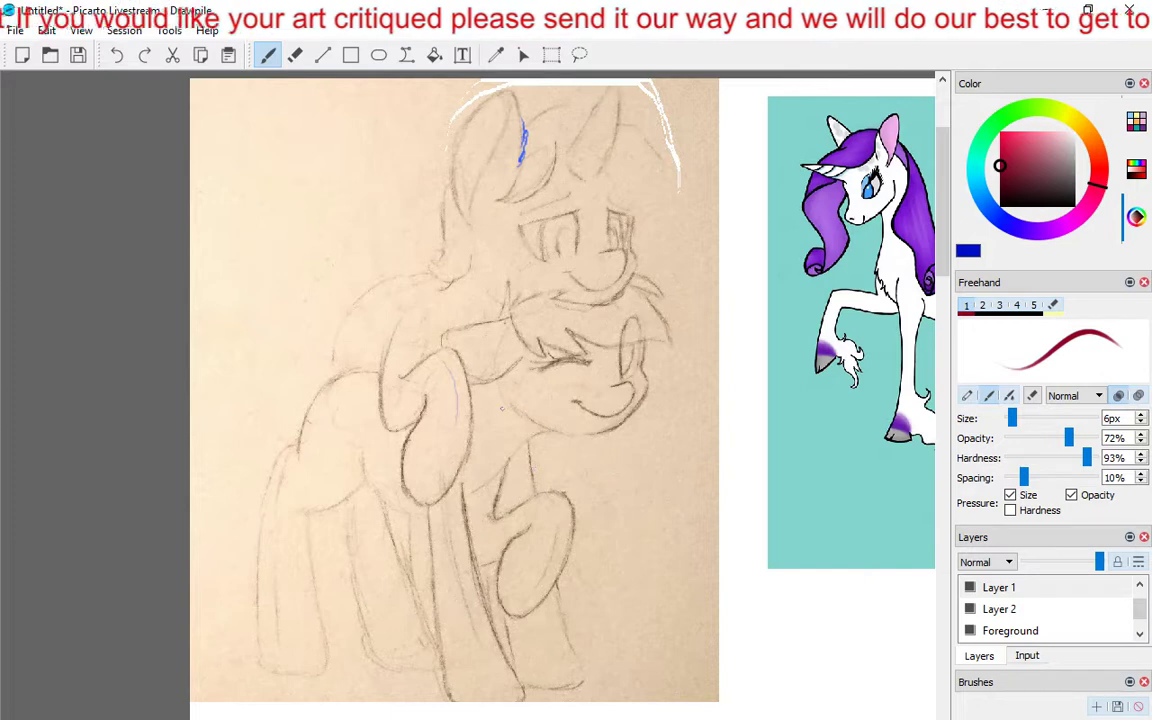
drag(510, 395, 565, 660)
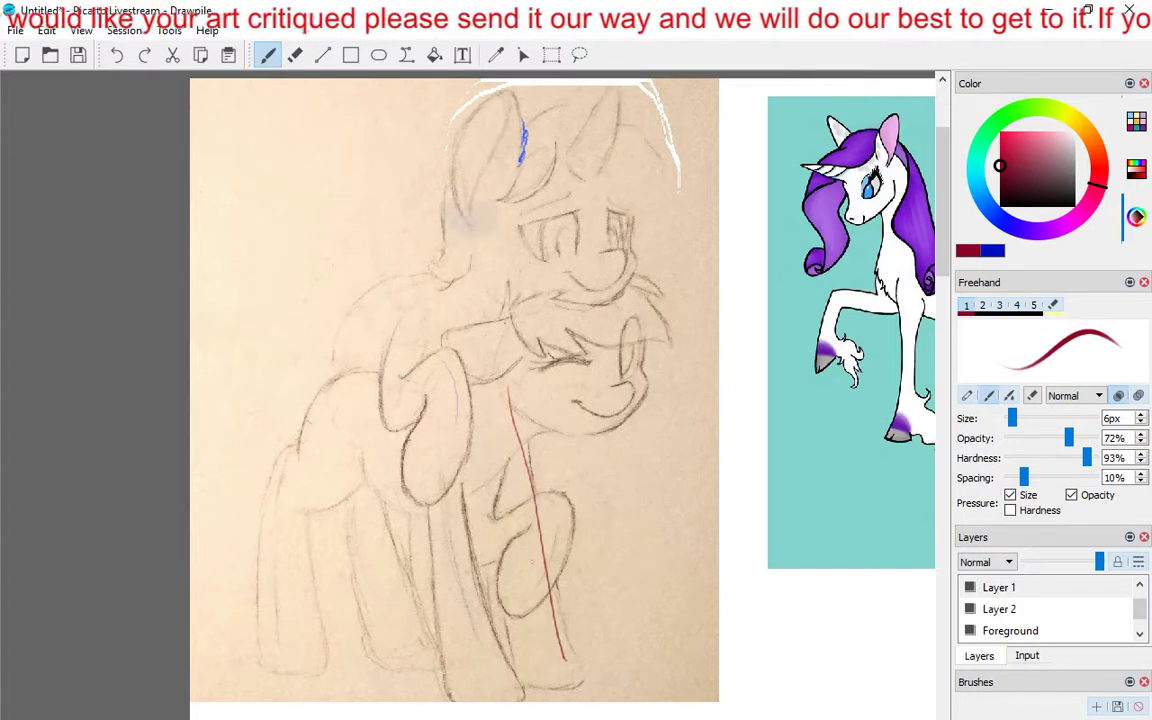
drag(469, 415, 498, 665)
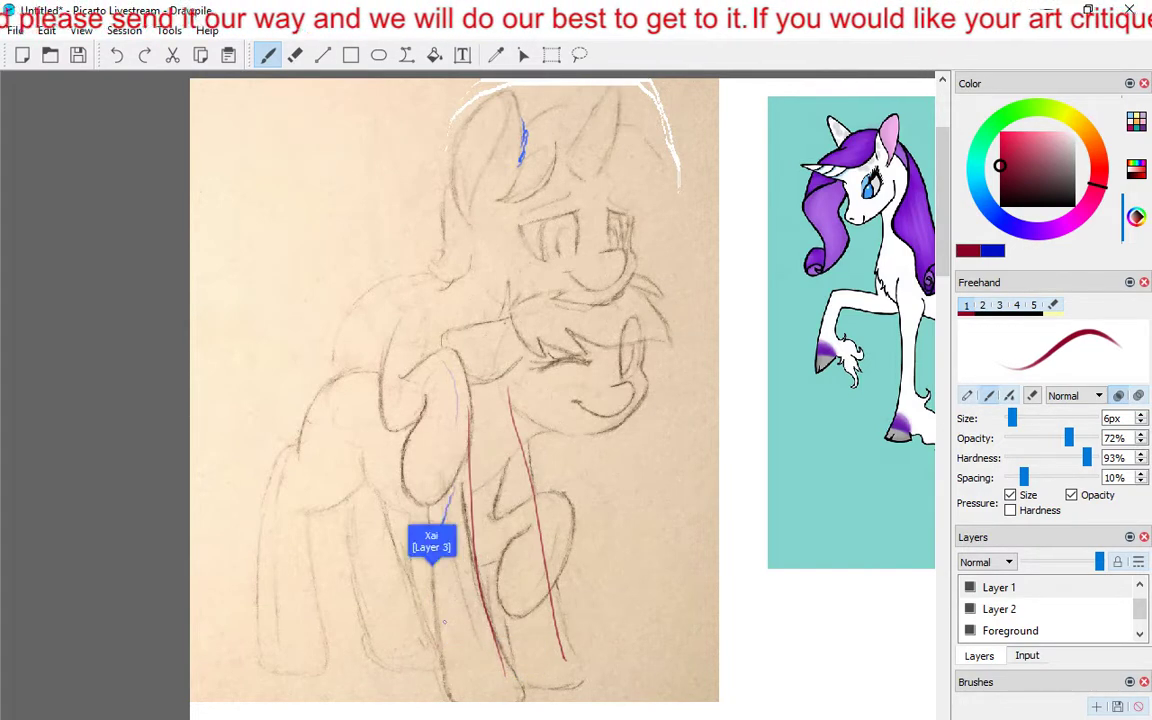
click(108, 54)
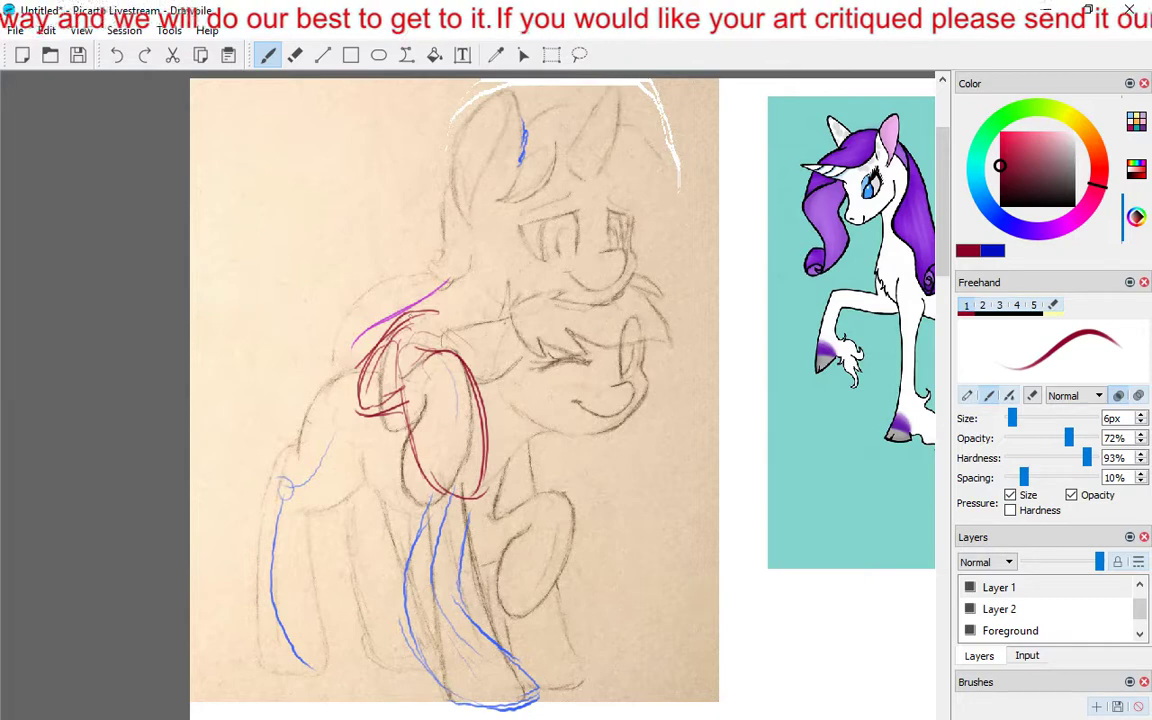
Erase the red outline of the lower part of the hugging foreleg on the two-pony sketch.
click(295, 55)
mouse_move(365, 365)
mouse_down()
mouse_move(380, 430)
mouse_move(435, 445)
mouse_move(436, 360)
mouse_up()
mouse_move(472, 495)
mouse_down()
mouse_move(482, 405)
mouse_move(468, 362)
mouse_up()
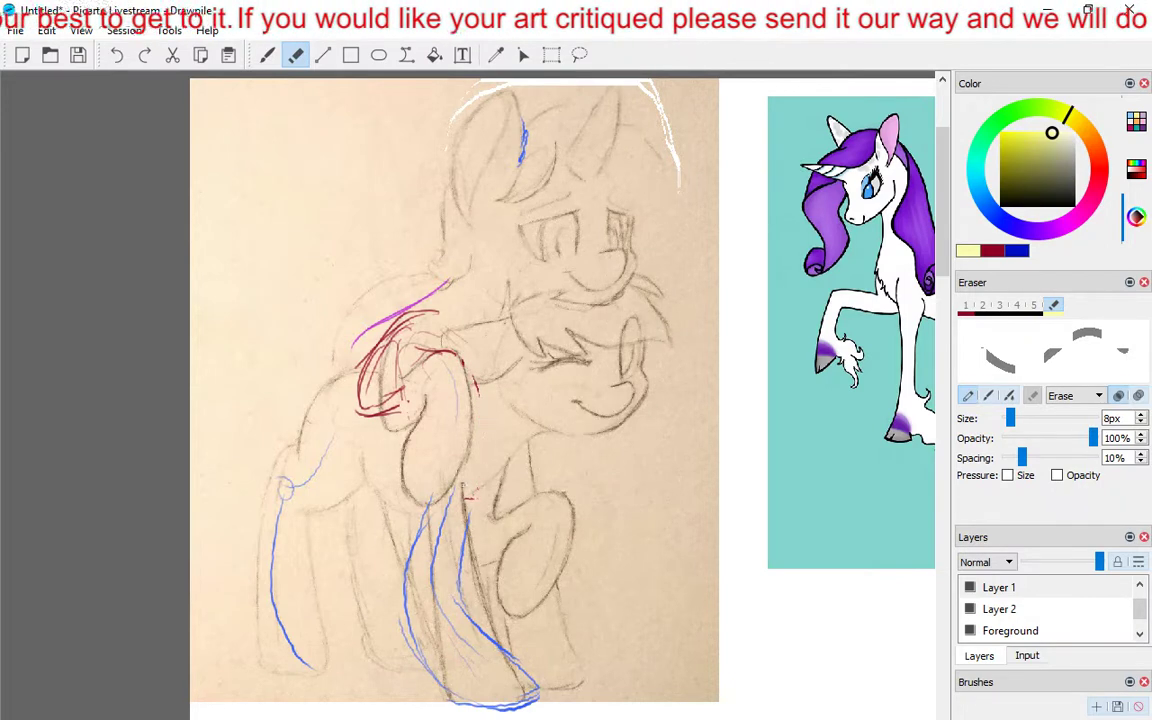
Redraw the hugging foreleg in dark red, reaching diagonally across the other pony's chest, and undo the red mark under the upper pony's muzzle.
click(268, 55)
drag(365, 370, 510, 470)
mouse_move(415, 320)
mouse_down()
mouse_move(465, 370)
mouse_move(515, 476)
mouse_up()
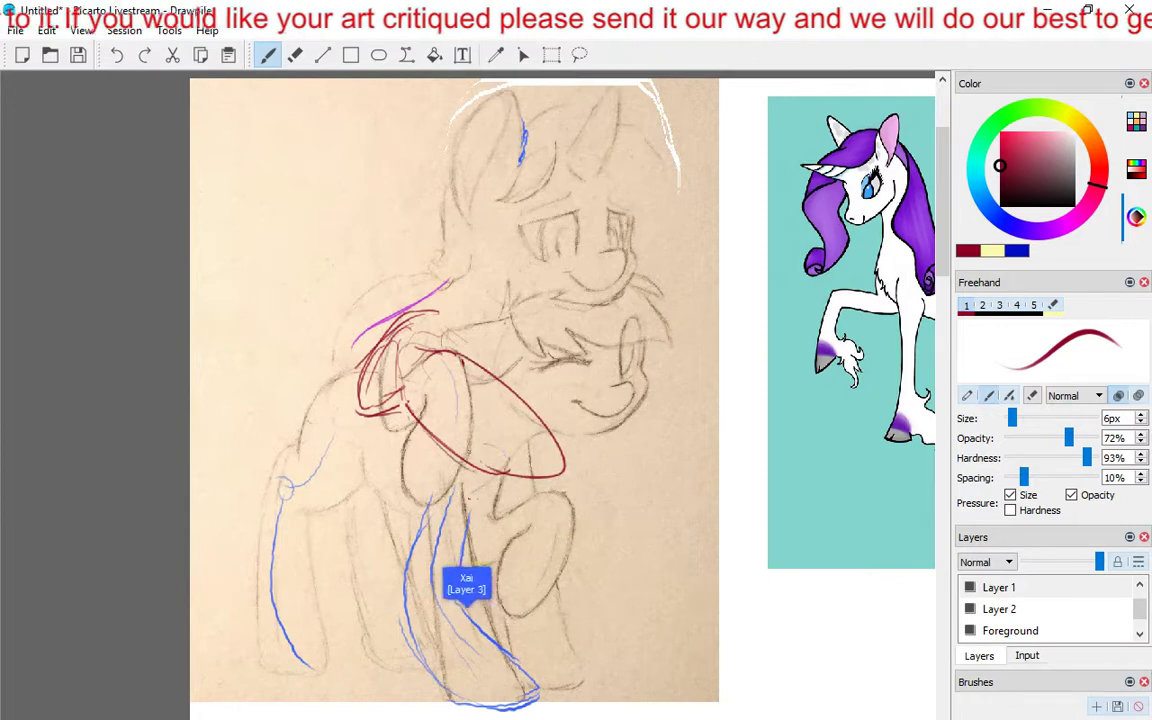
click(117, 55)
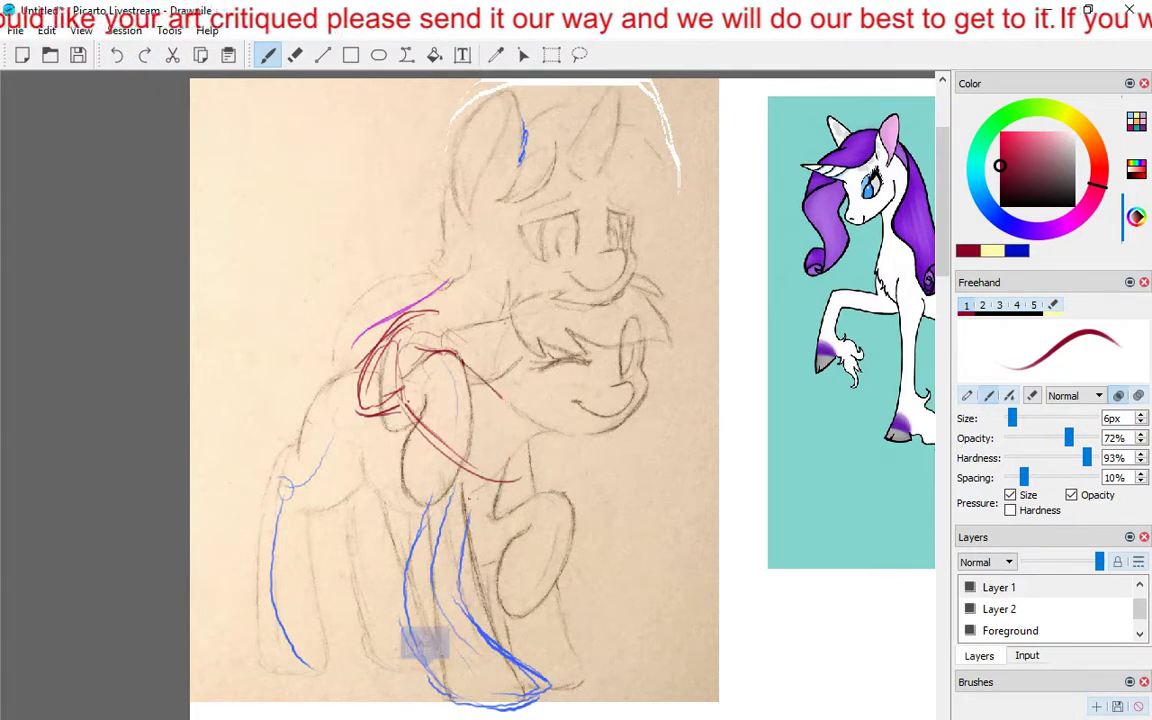
key(ctrl+shift+z)
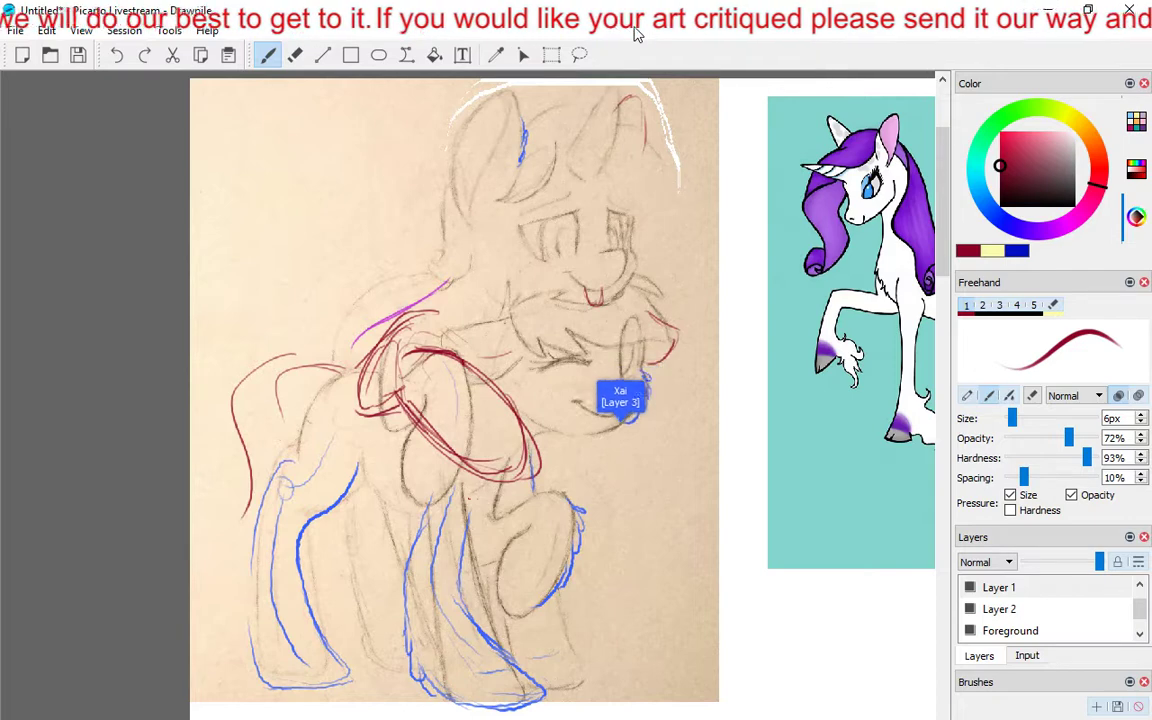
click(118, 58)
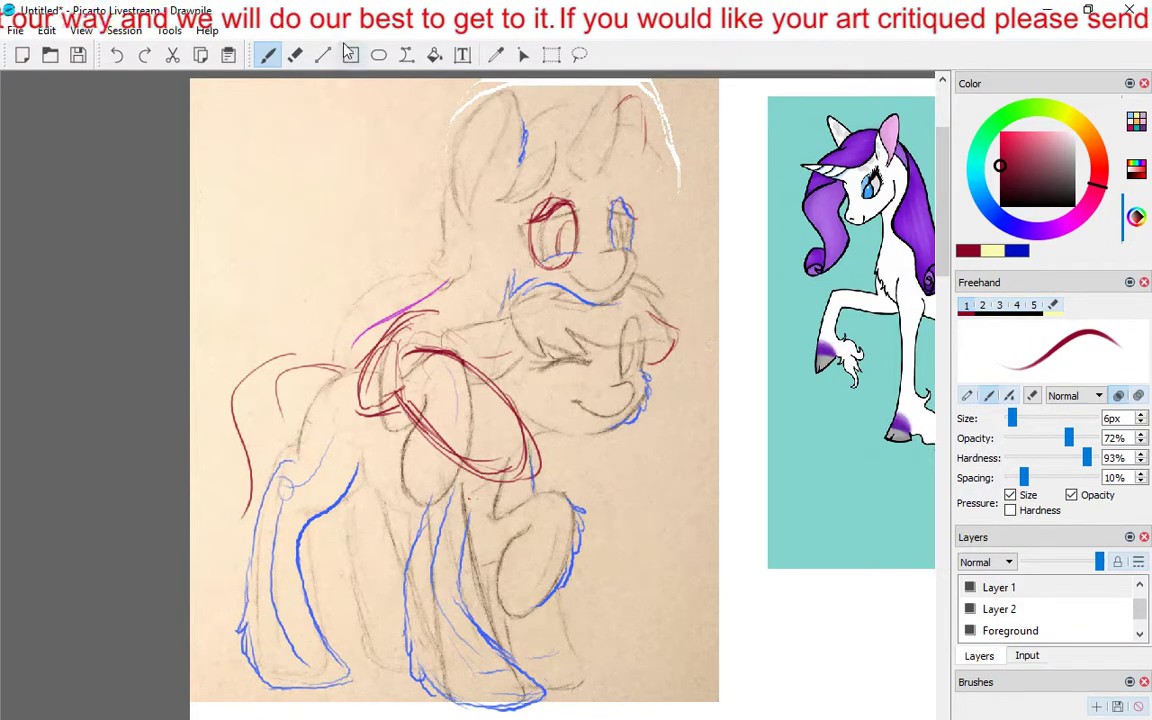
Restore and re-maximize the window, and show the purple-maned unicorn artwork on the teal background.
double_click(340, 10)
click(705, 12)
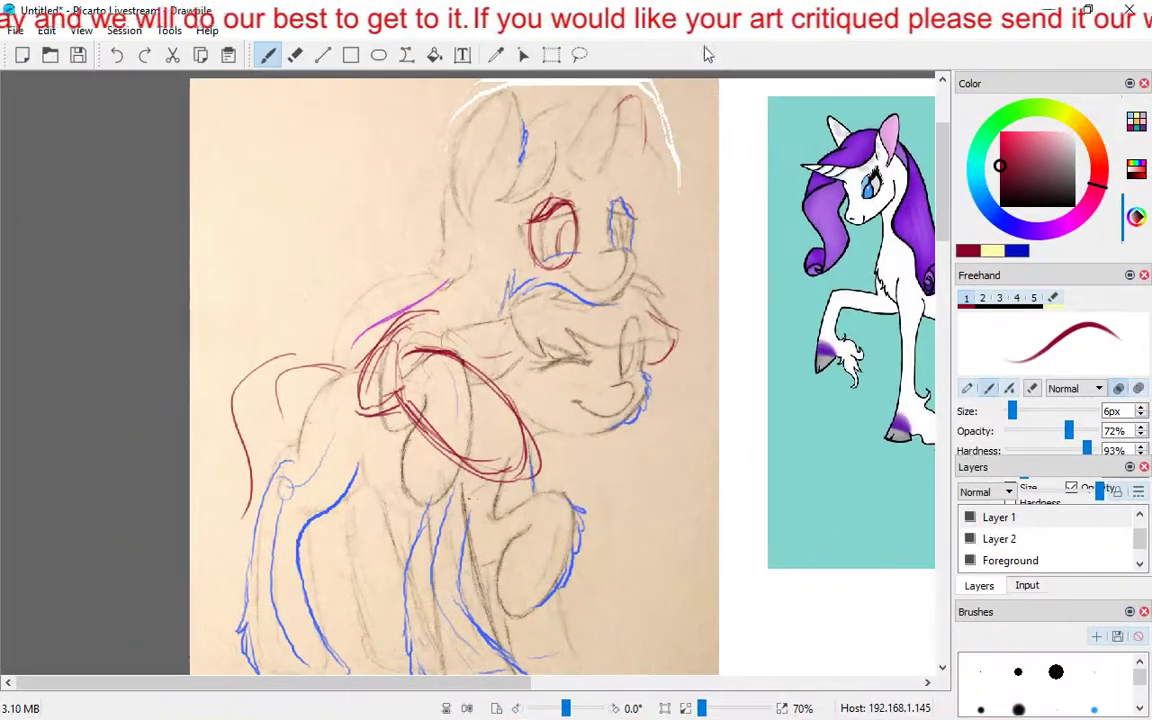
drag(823, 190, 167, 309)
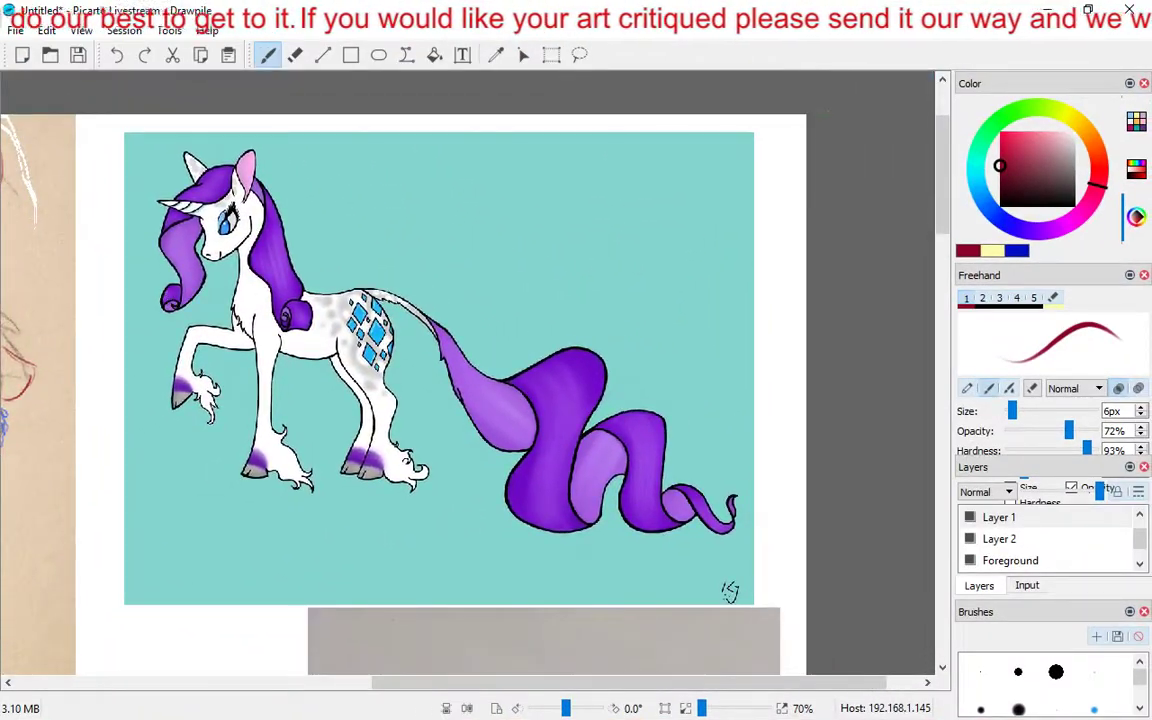
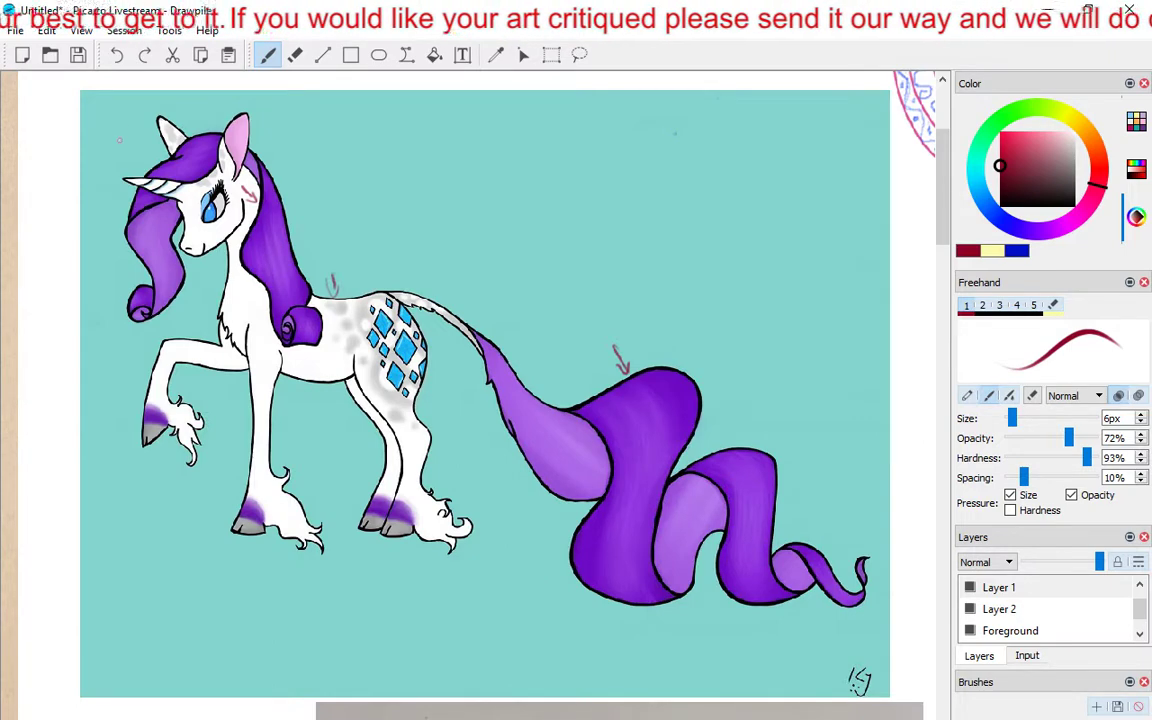
Draw two dark red arrows on the unicorn artwork, one pointing at the horn and one running down the forelock.
drag(110, 122, 126, 168)
drag(114, 150, 134, 152)
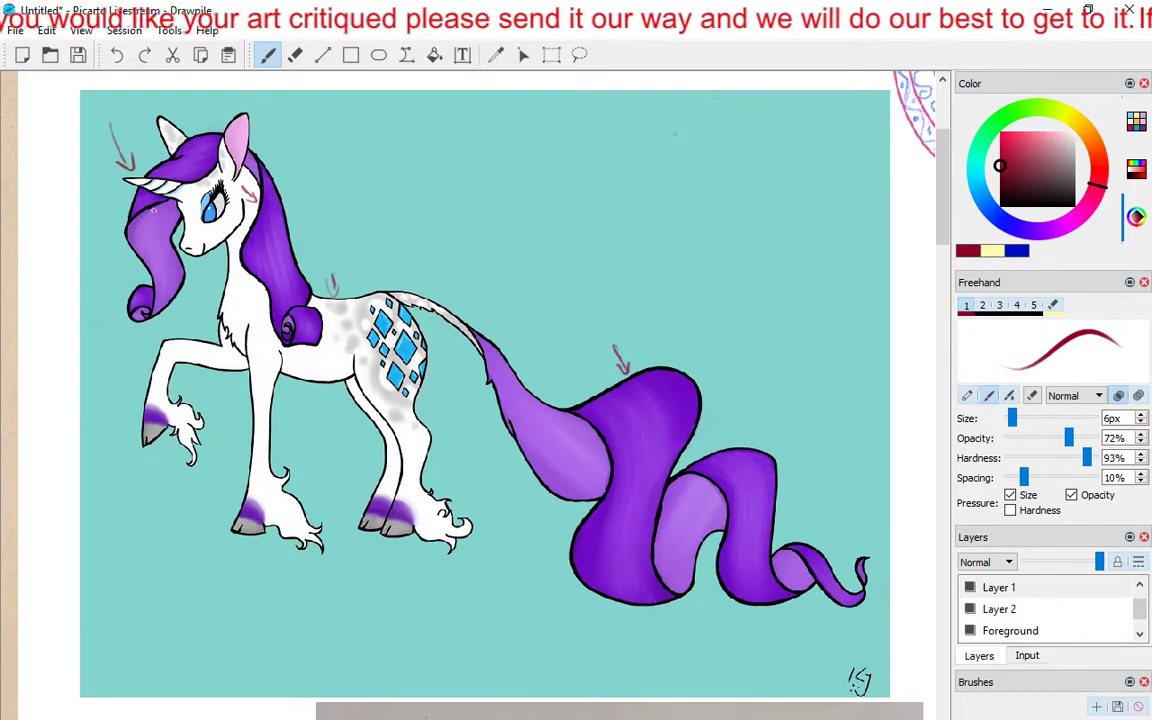
drag(128, 177, 141, 237)
drag(148, 221, 139, 230)
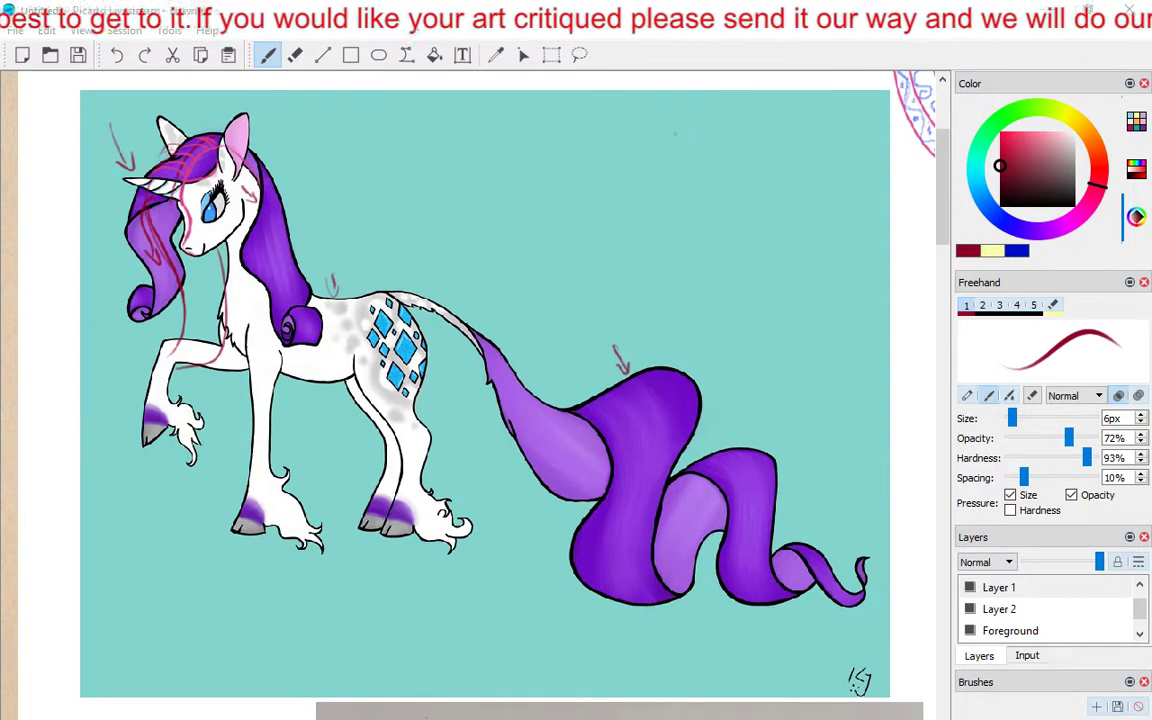
Draw a short slanted dark red stroke in the empty area above the back of the grey pencil pony sketch.
mouse_move(941, 175)
mouse_down()
mouse_move(948, 347)
mouse_move(946, 301)
mouse_up()
key(ctrl+minus)
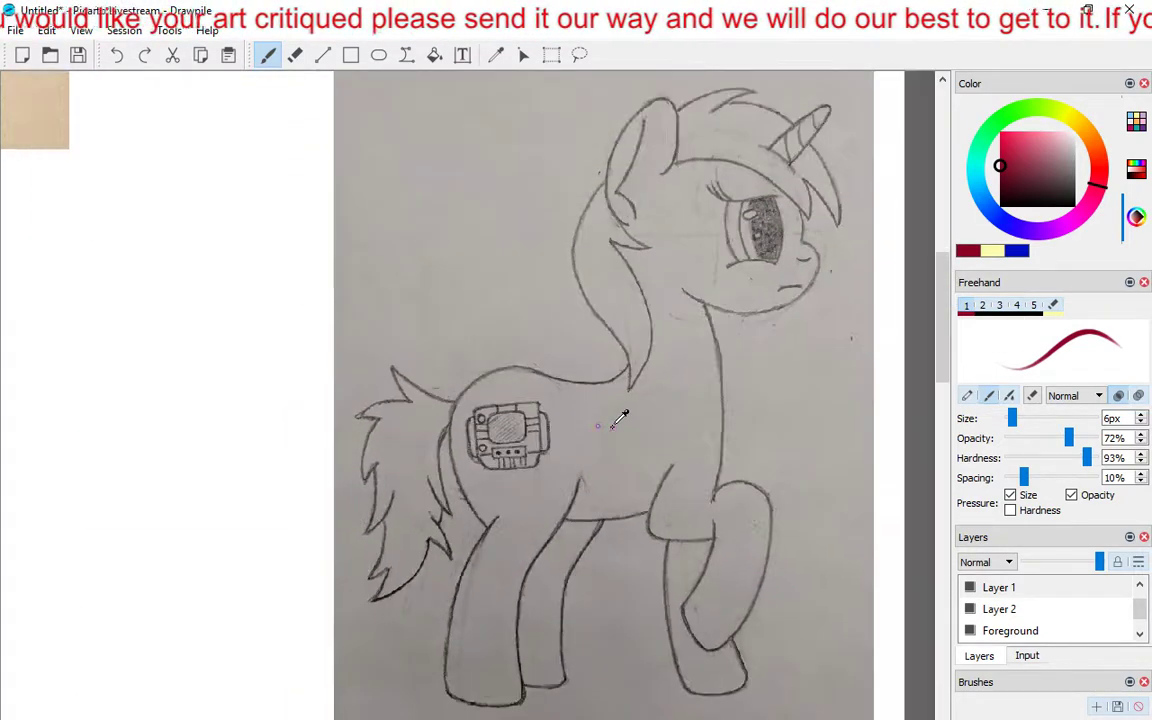
key(ctrl+minus)
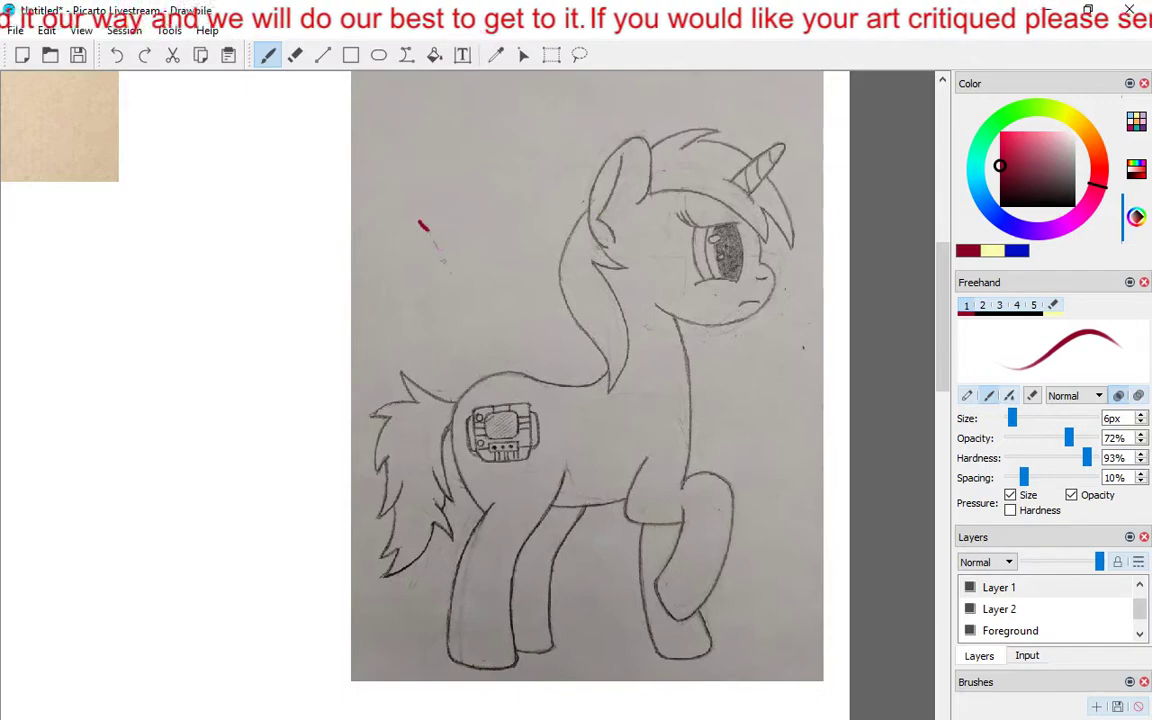
drag(444, 262, 468, 328)
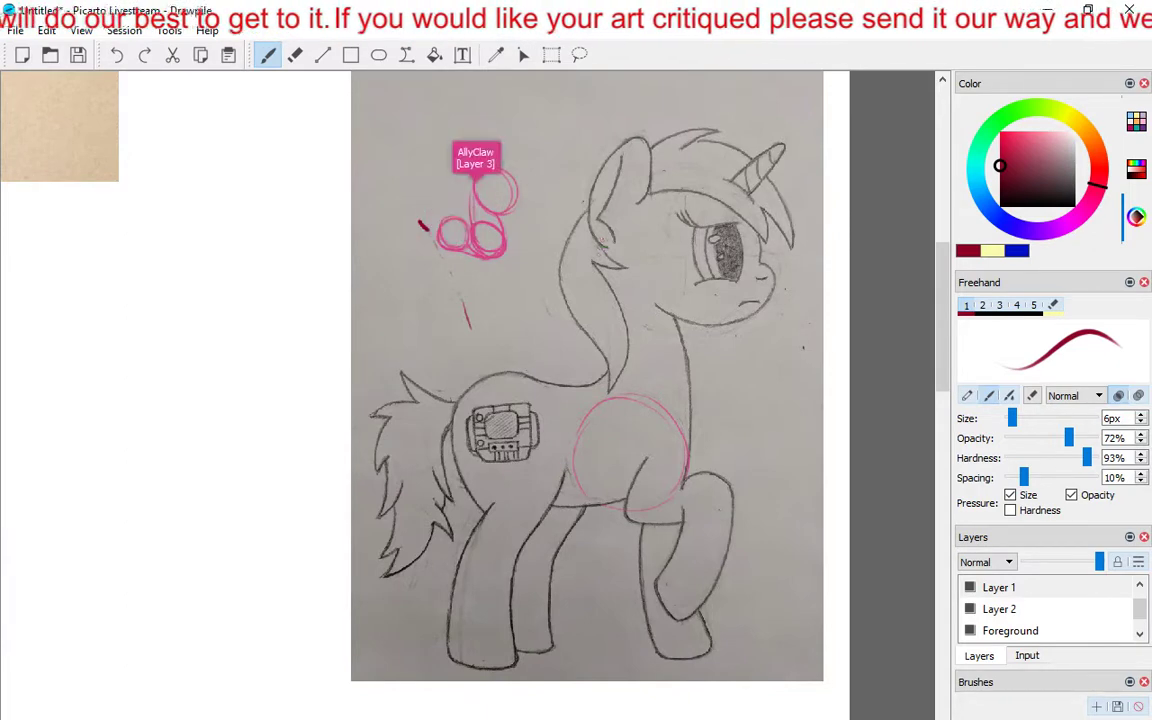
mouse_move(598, 240)
mouse_down()
mouse_move(745, 205)
mouse_move(705, 330)
mouse_up()
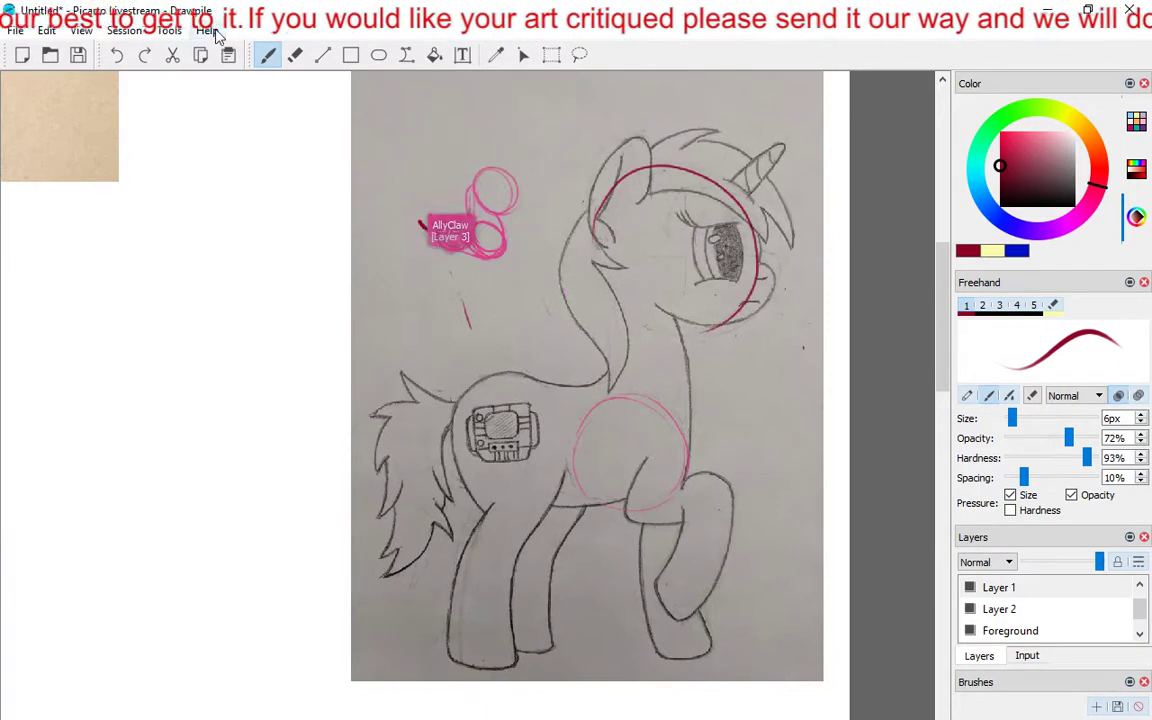
key(ctrl+z)
mouse_move(597, 225)
mouse_down()
mouse_move(673, 152)
mouse_move(700, 322)
mouse_up()
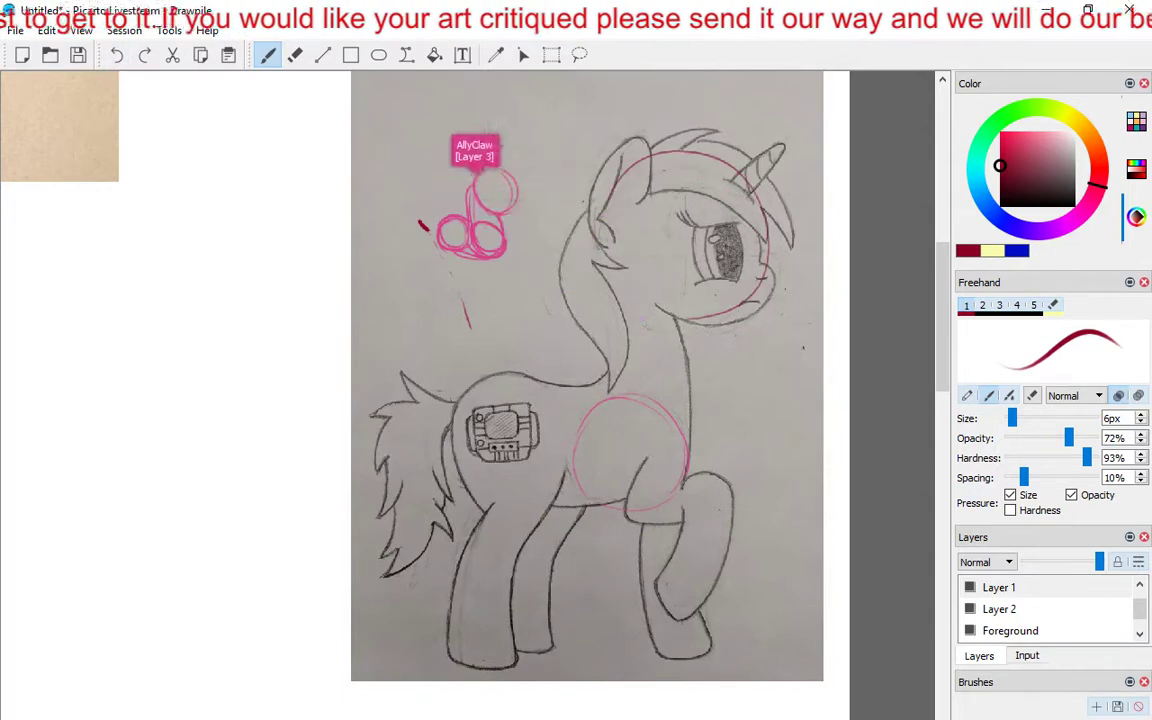
drag(600, 222, 628, 295)
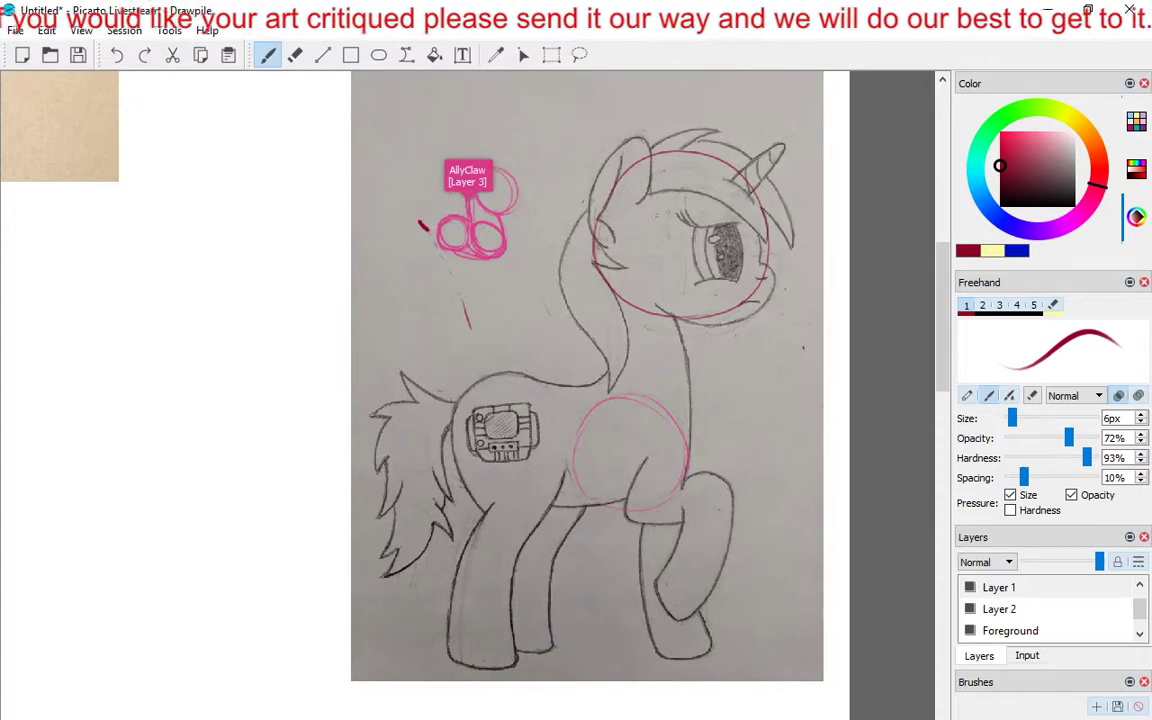
click(116, 57)
click(116, 57)
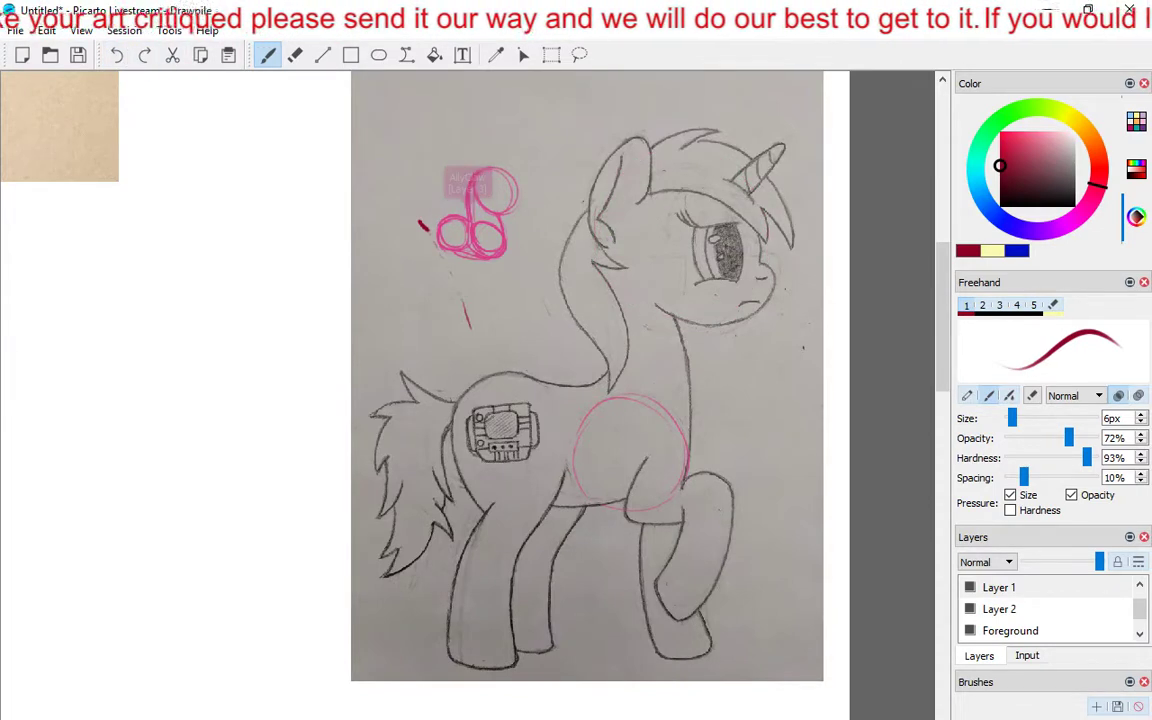
click(116, 57)
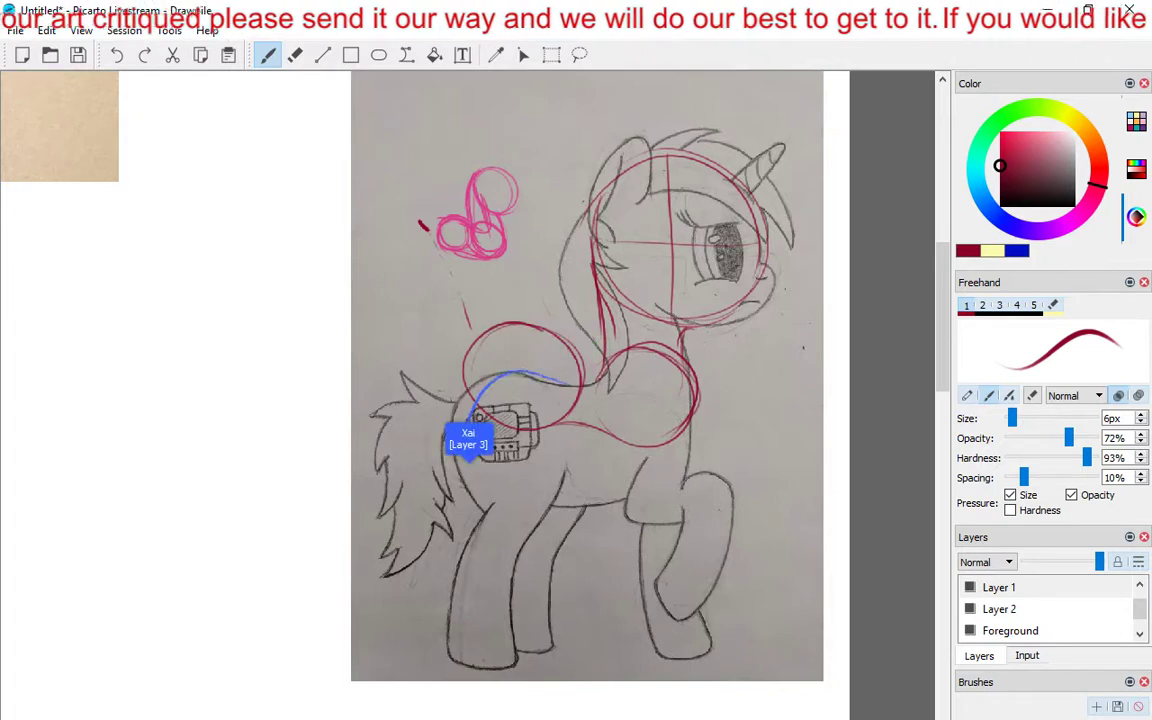
Undo the construction circle and belly line over the pencil pony's hindquarters.
click(126, 60)
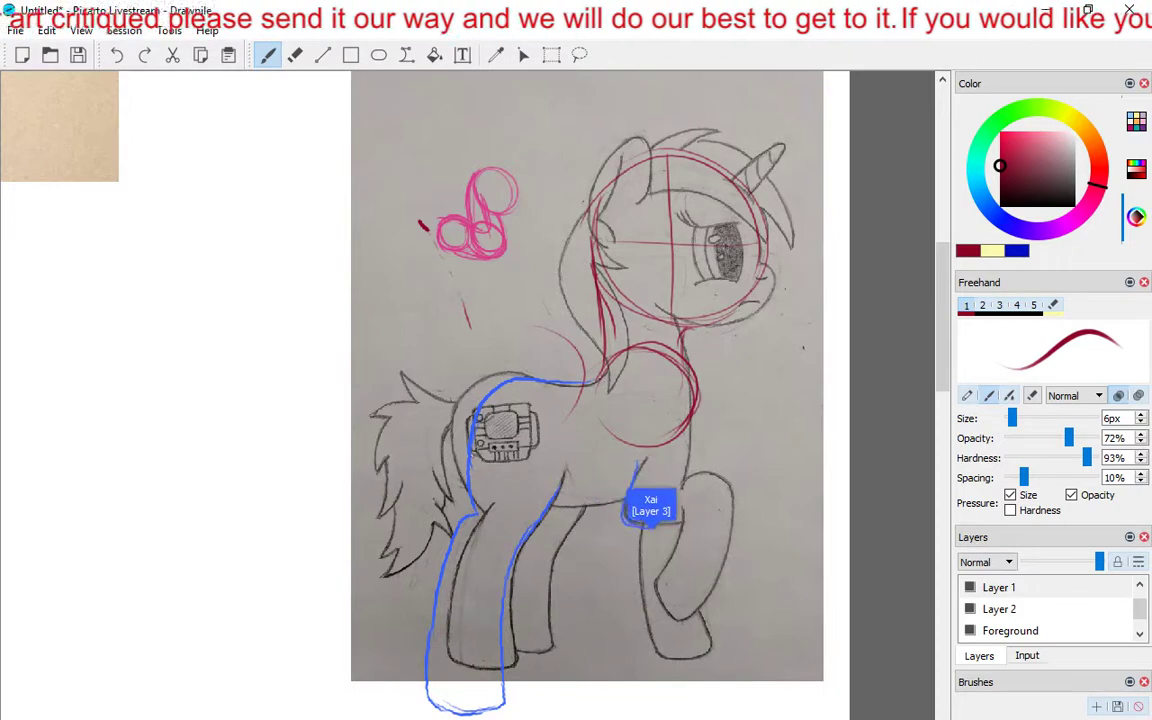
Select the pencil pony's head with a free-form selection on the Foreground layer and move it slightly lower.
click(998, 630)
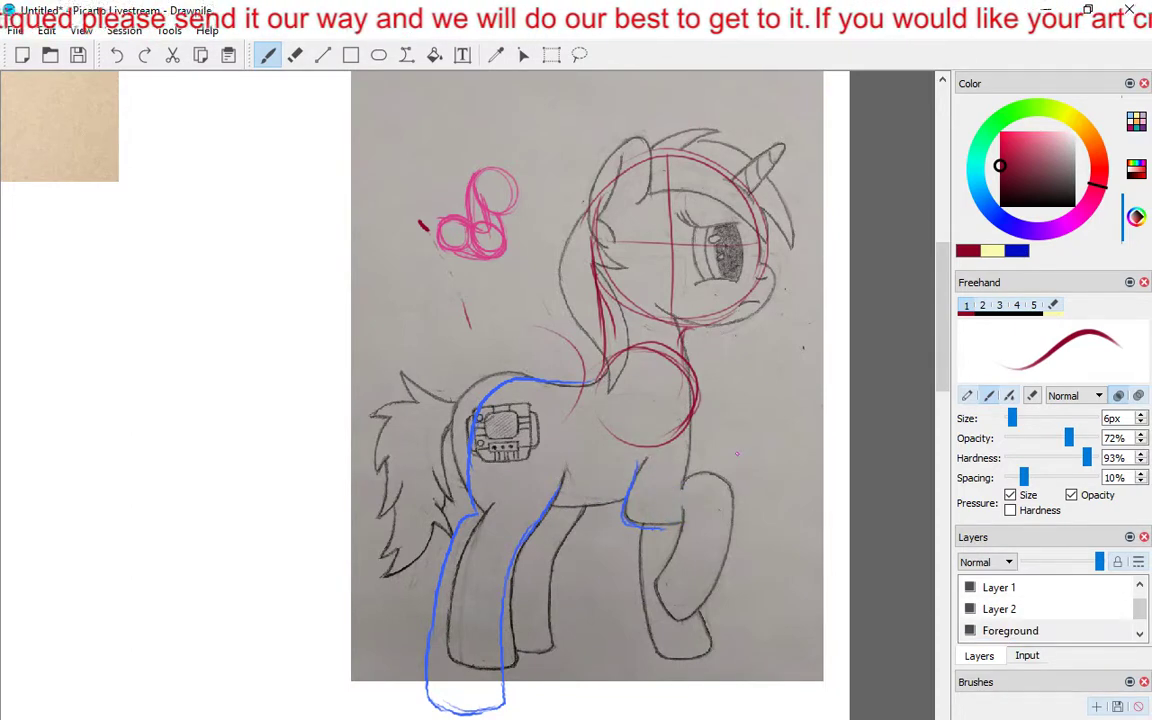
click(580, 55)
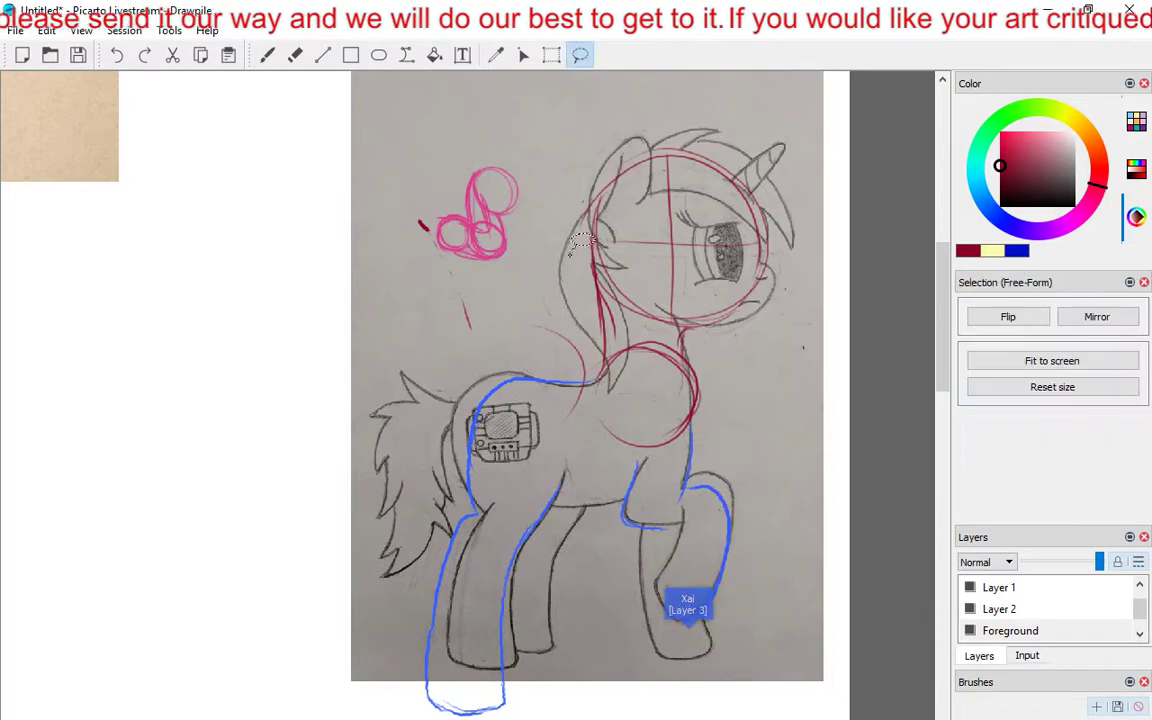
mouse_move(588, 352)
mouse_down()
mouse_move(545, 287)
mouse_move(534, 226)
mouse_move(557, 163)
mouse_move(609, 104)
mouse_move(696, 91)
mouse_move(806, 164)
mouse_move(825, 237)
mouse_move(794, 318)
mouse_move(742, 380)
mouse_move(681, 339)
mouse_move(631, 392)
mouse_move(609, 398)
mouse_move(593, 345)
mouse_up()
key(Delete)
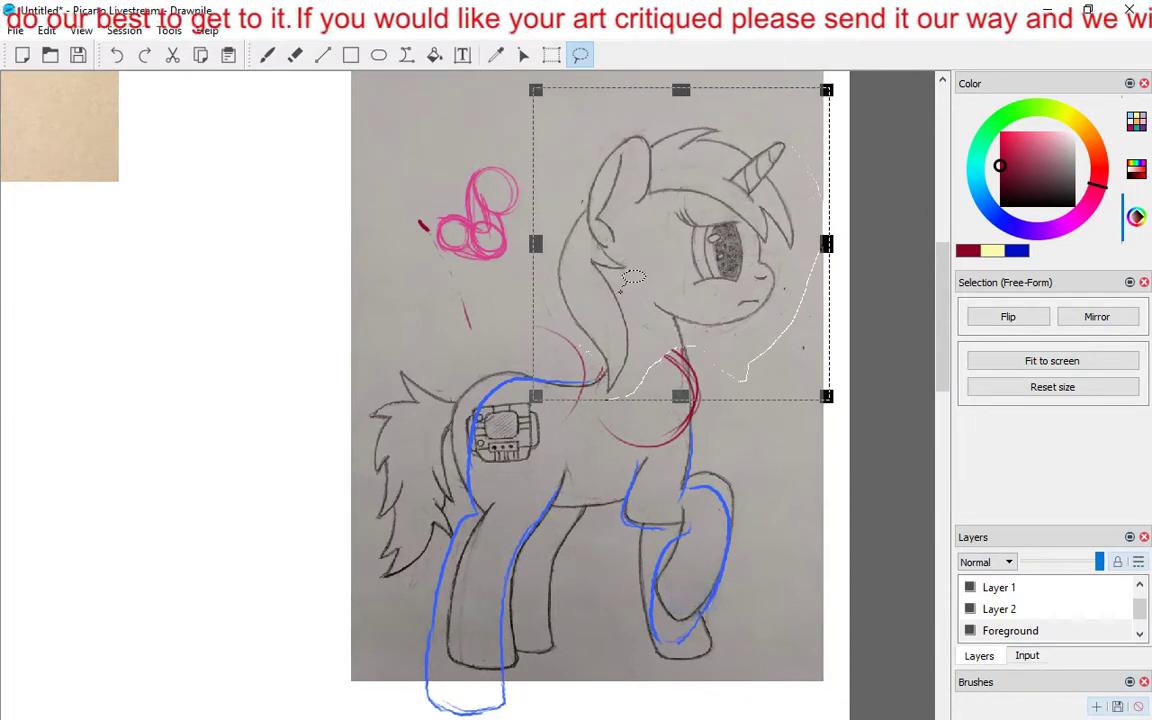
drag(621, 254, 624, 284)
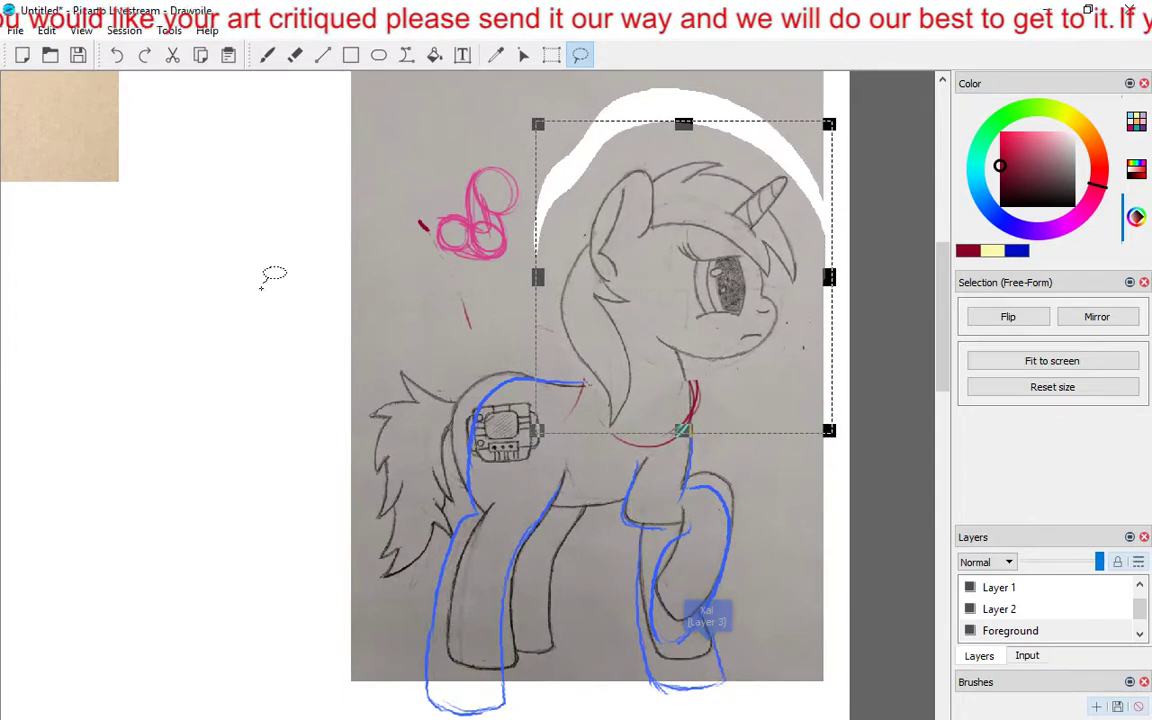
click(280, 325)
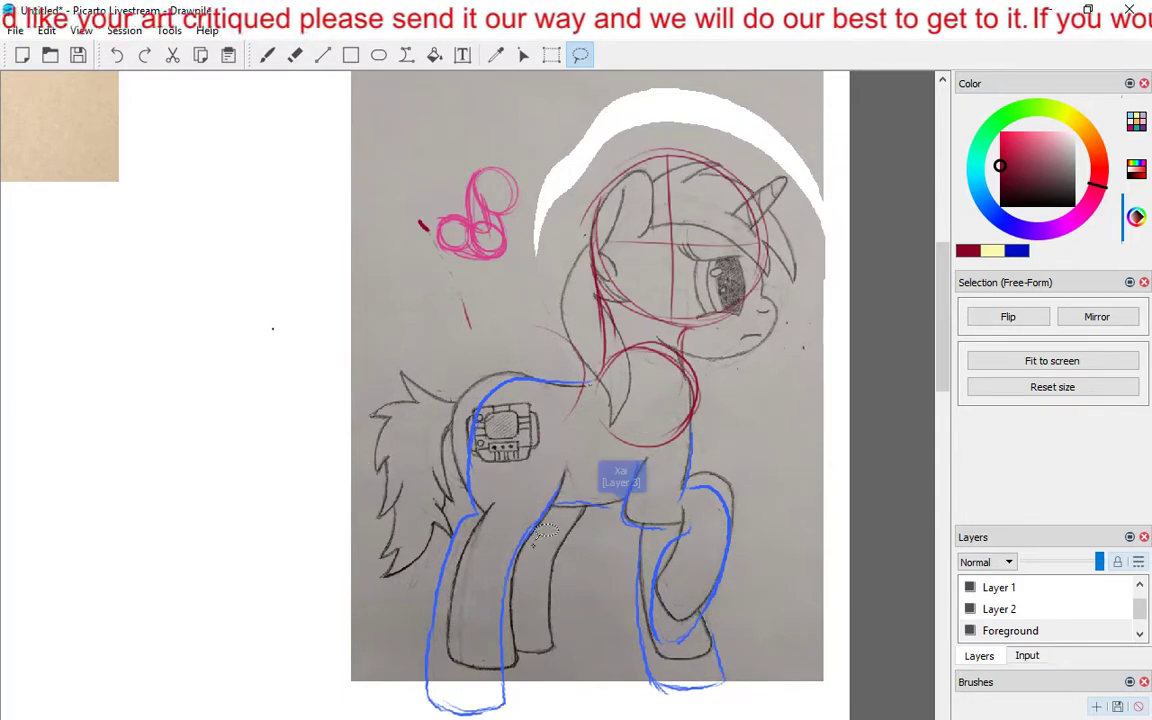
Select the red head and chest construction circles on Layer 1 free-form and move them down to match the lowered head.
click(991, 590)
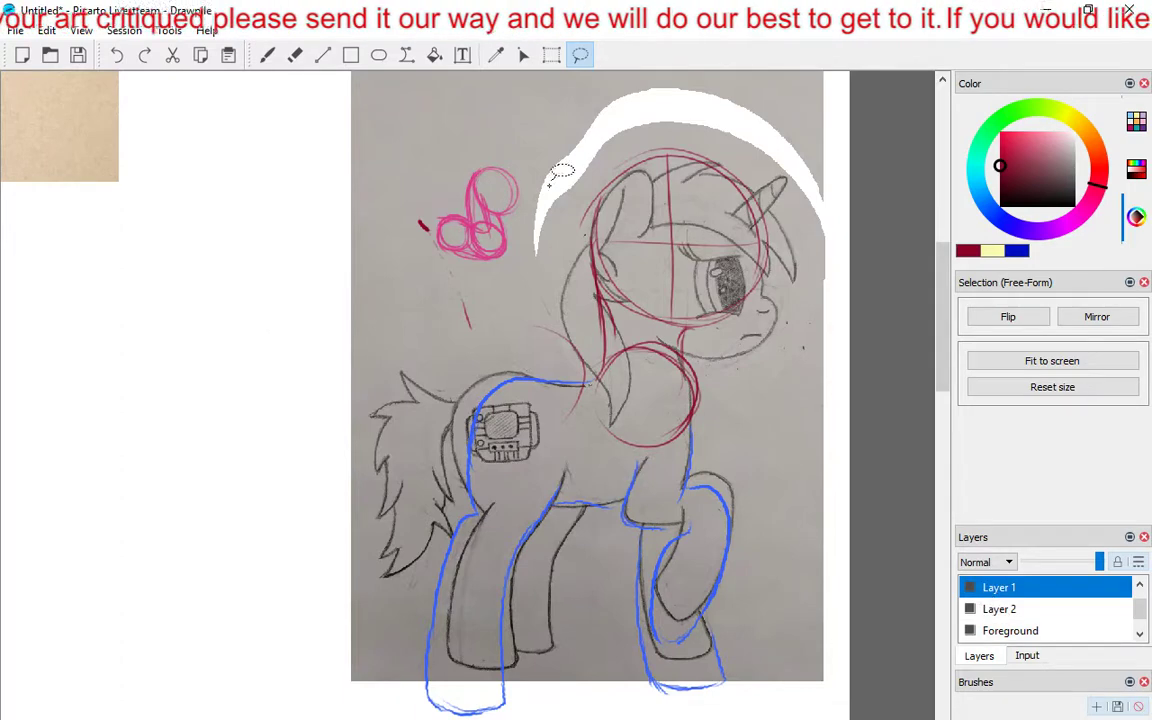
mouse_move(621, 104)
mouse_down()
mouse_move(836, 399)
mouse_move(790, 435)
mouse_move(660, 450)
mouse_move(588, 352)
mouse_up()
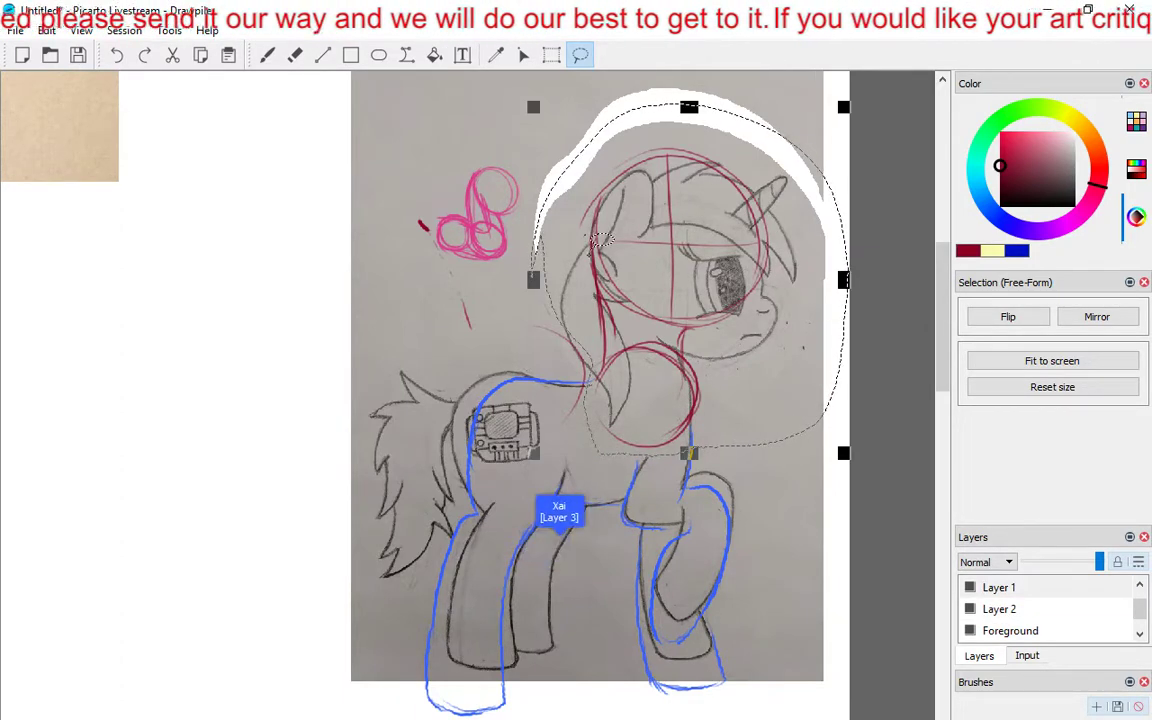
drag(625, 258, 625, 290)
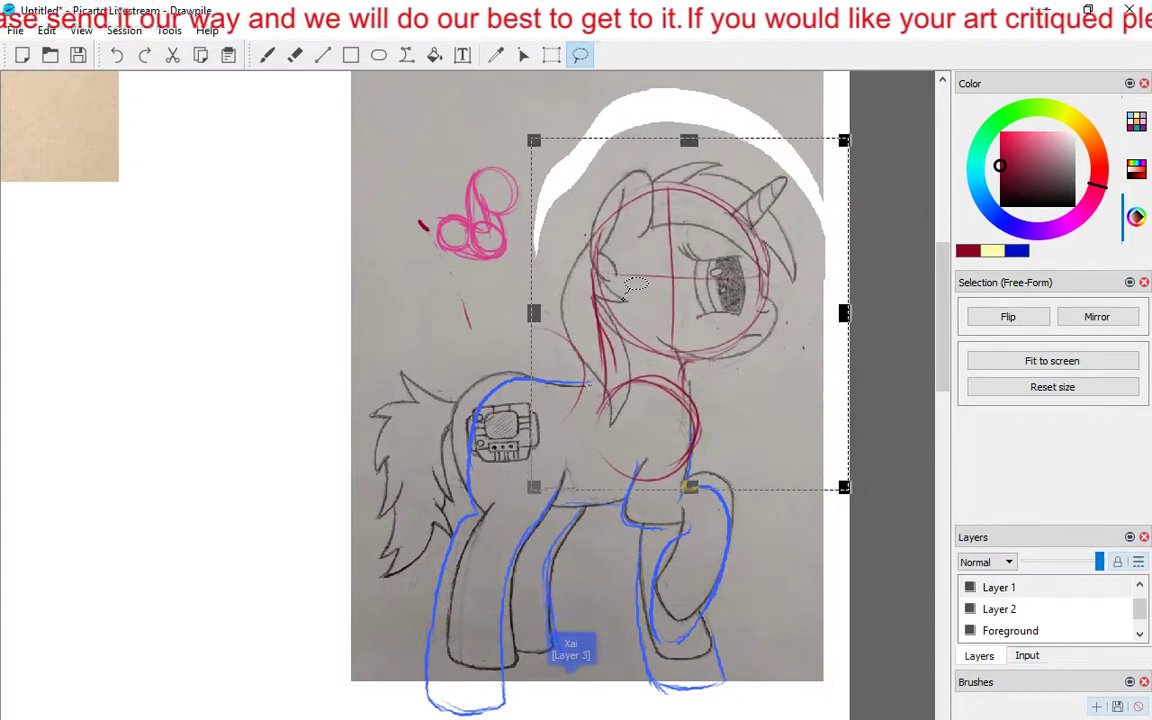
click(330, 245)
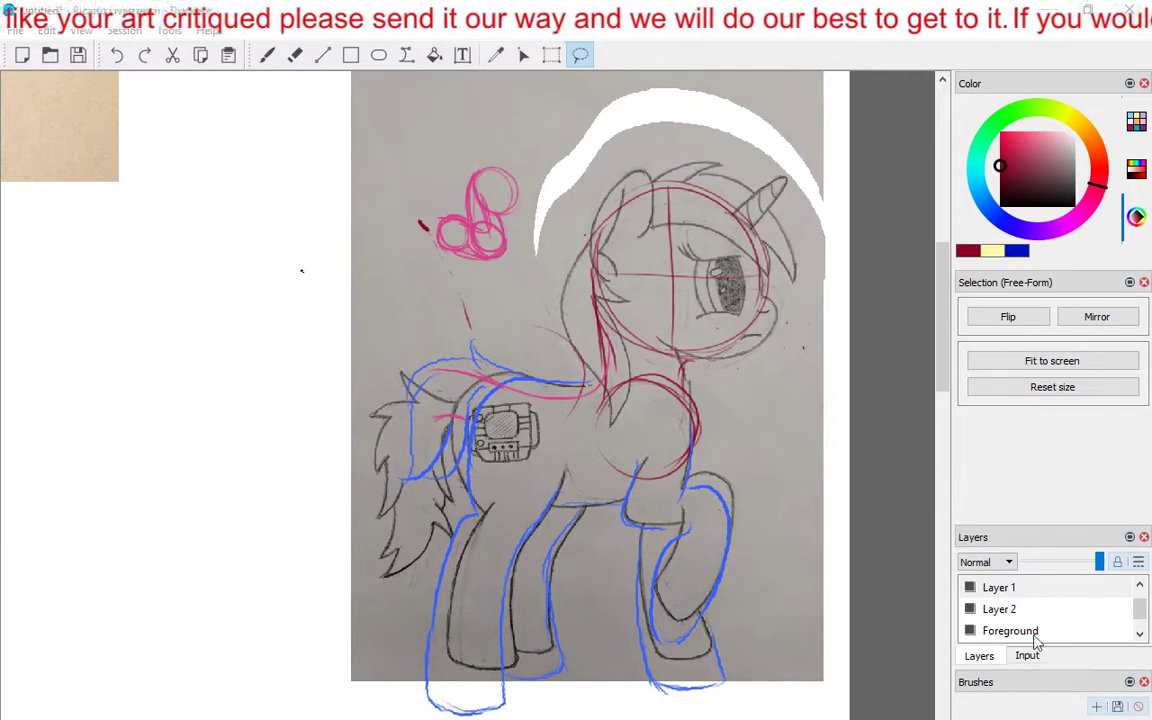
Take the window out of its maximized state and maximize it again so the full layout including the status bar fits.
key(super+Down)
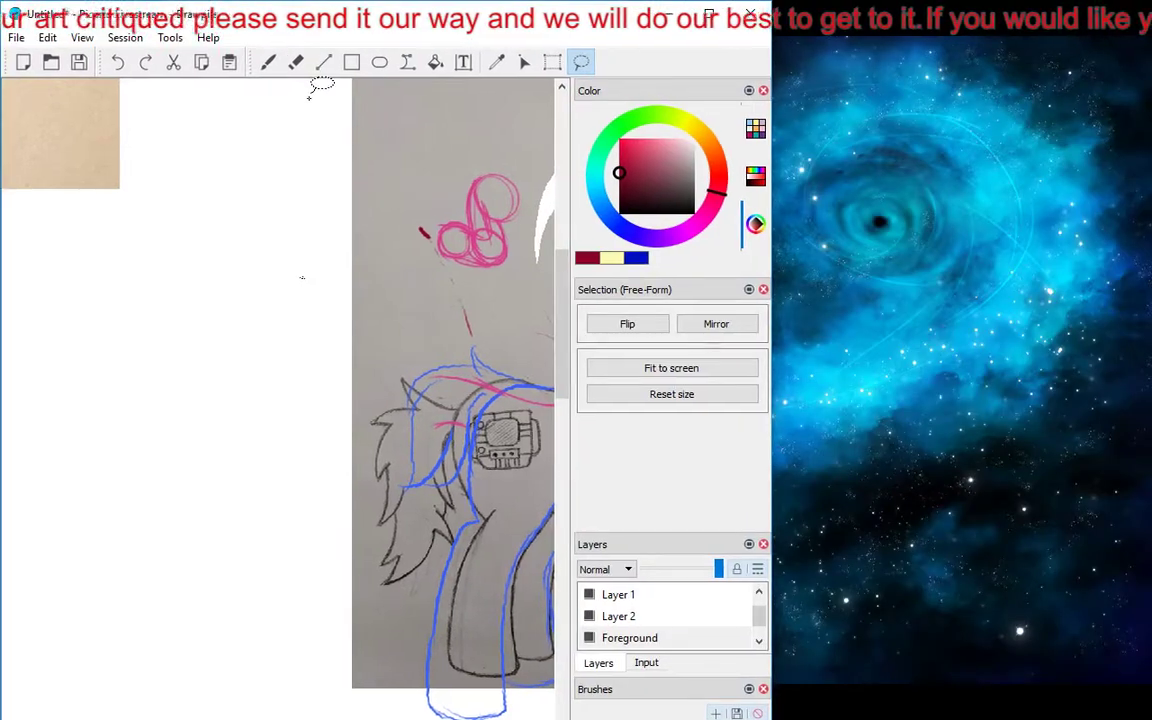
double_click(533, 12)
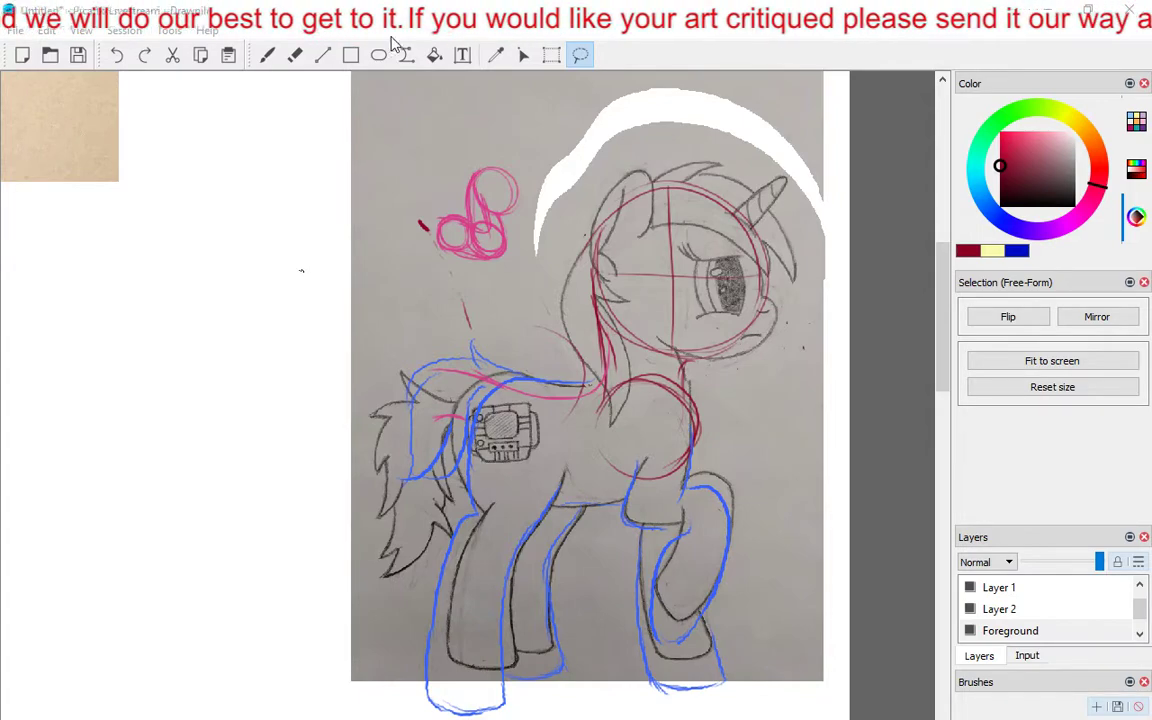
double_click(365, 25)
click(709, 15)
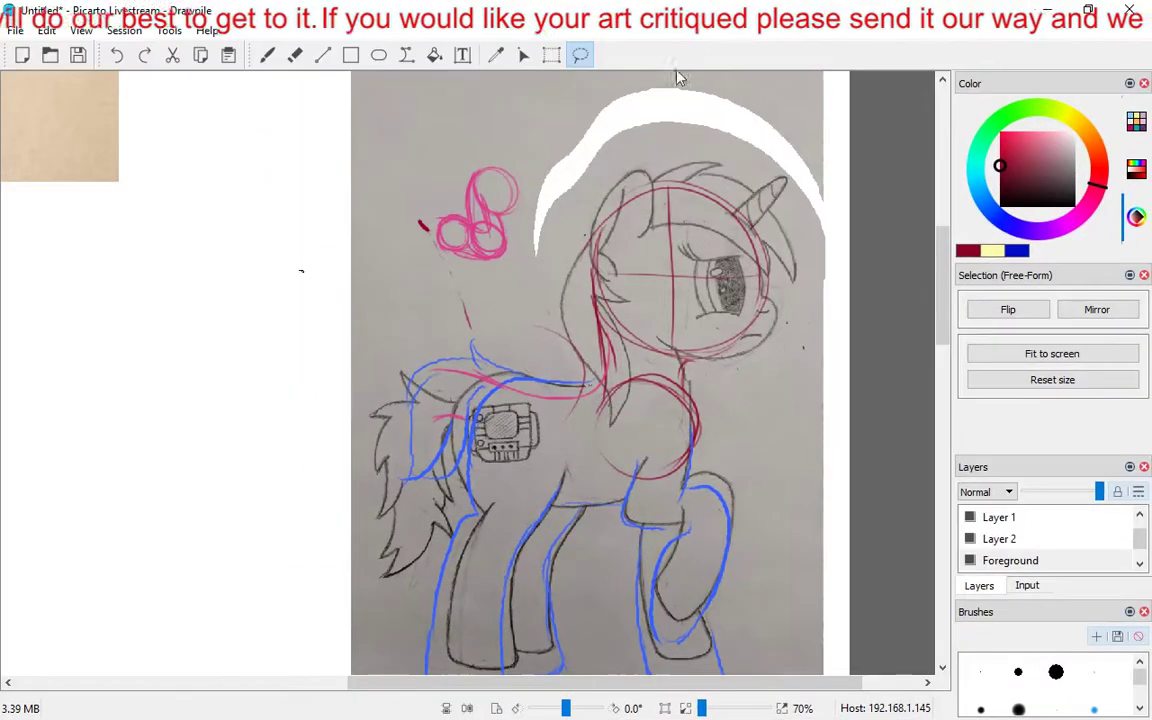
Paste the winged pony photo, file name starting 29684201, from the Critique folder and place it in the blank area under the beige pencil sketch.
scroll(494, 329, down, 5)
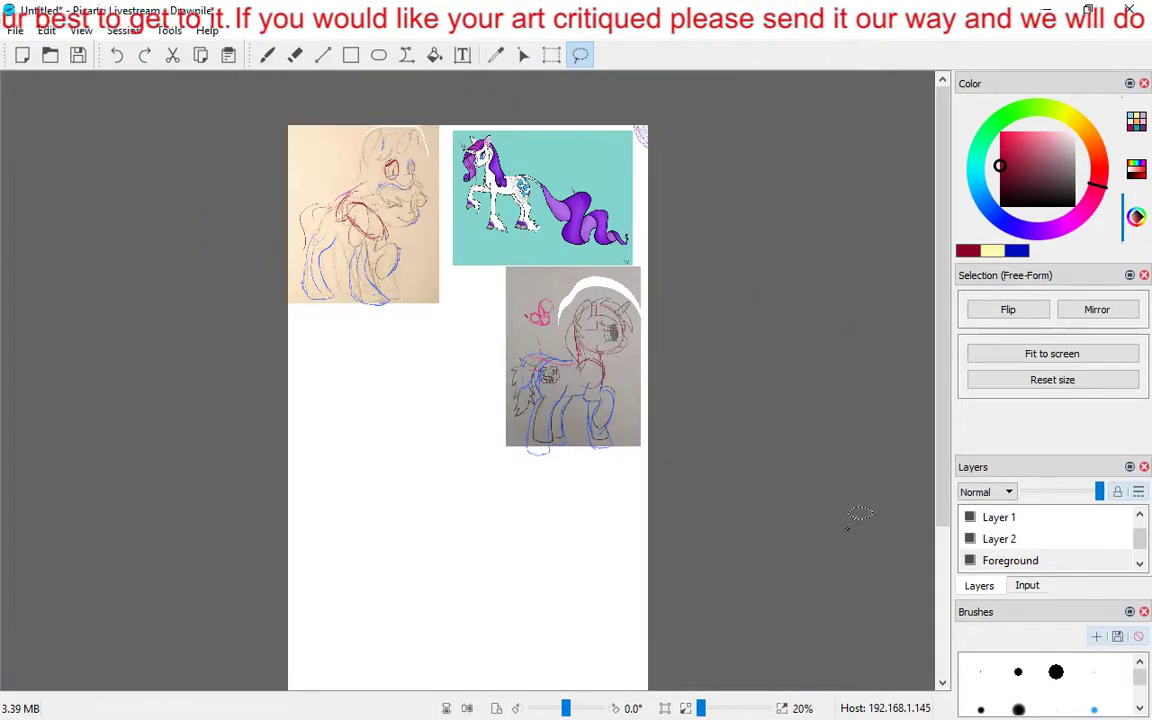
click(31, 35)
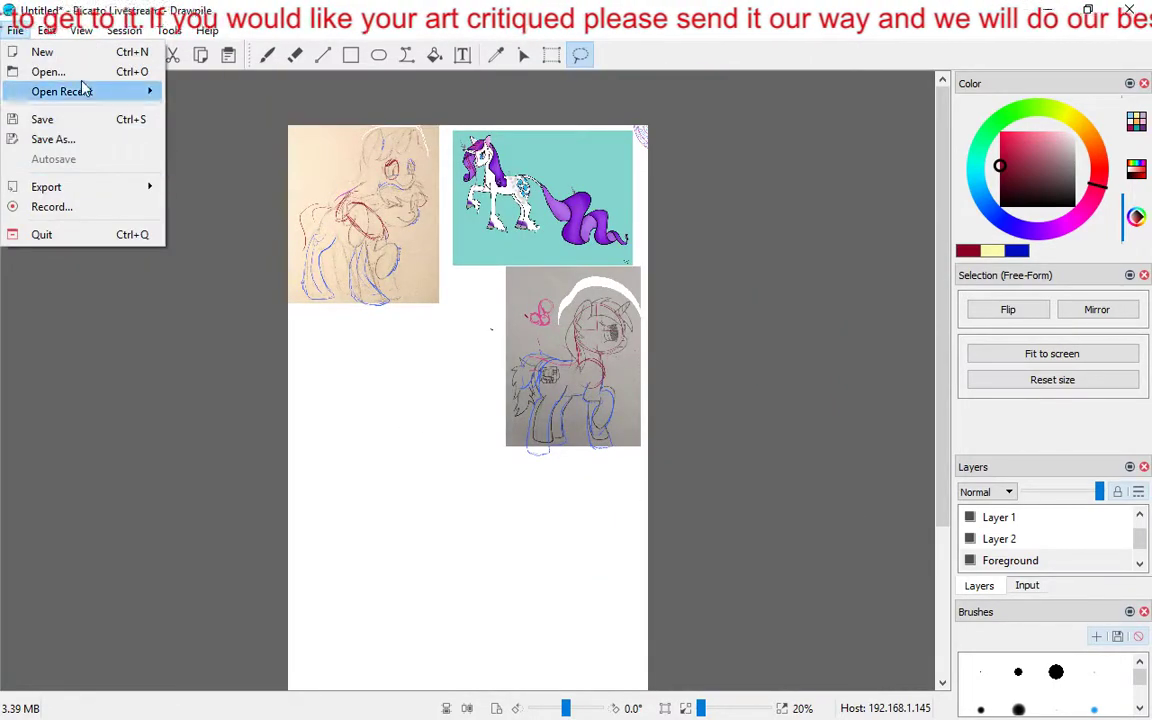
mouse_move(47, 31)
click(104, 178)
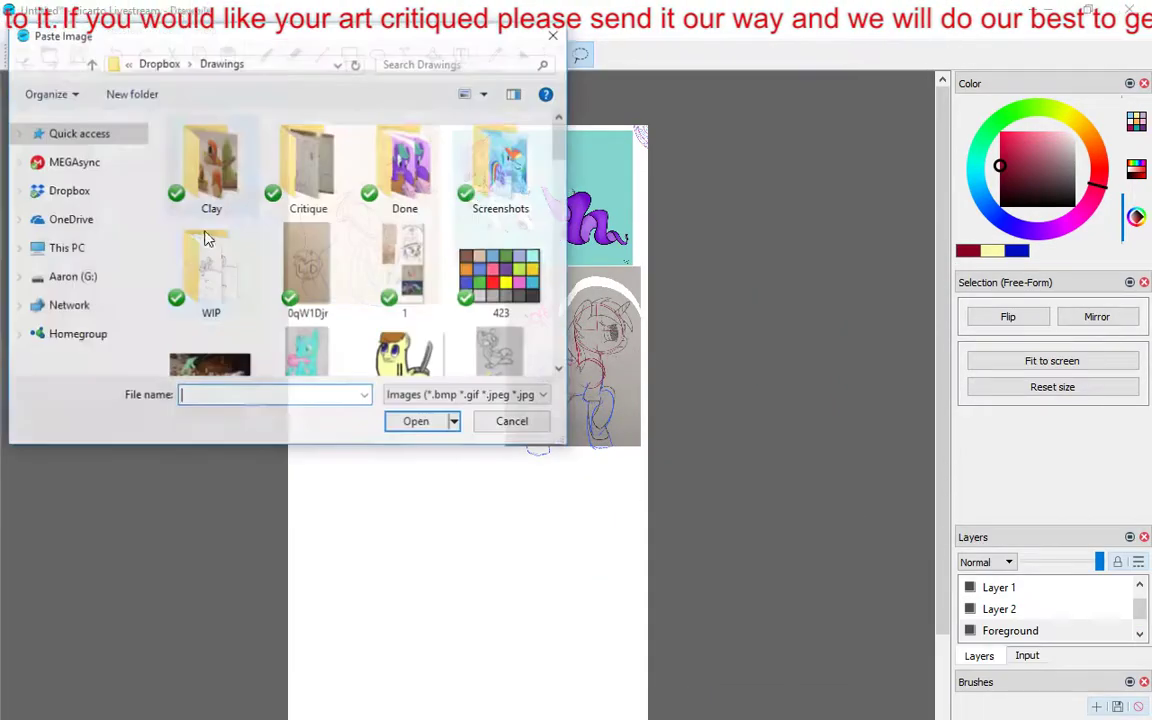
double_click(295, 165)
double_click(201, 131)
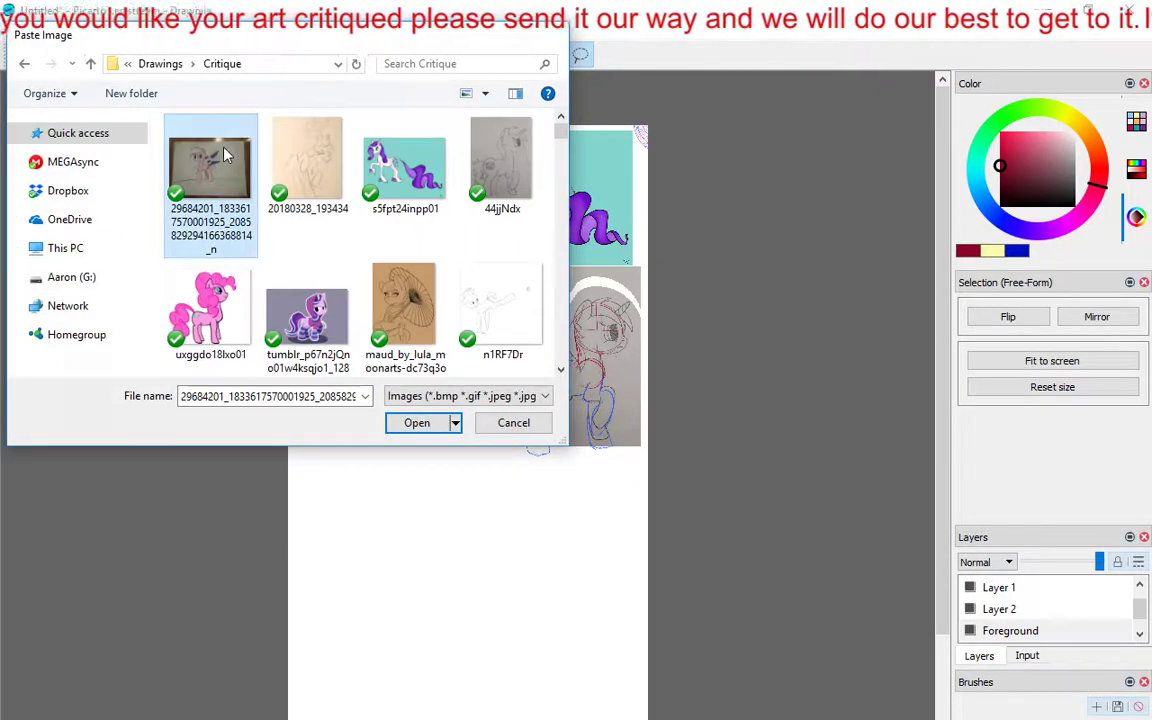
drag(405, 368, 398, 355)
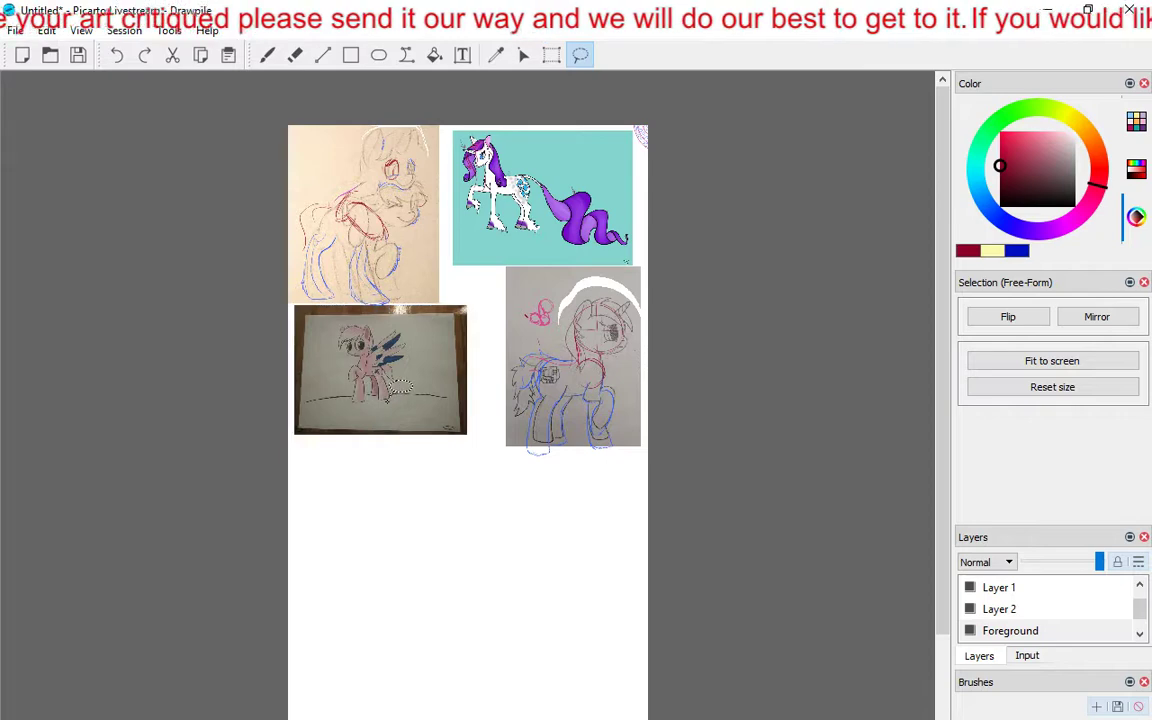
With the freehand brush on Layer 1, sketch small red arrows at the winged pony's head, lower wing and ground line, and undo the last mark.
scroll(358, 352, up, 4)
mouse_move(467, 325)
mouse_down()
mouse_move(571, 532)
mouse_move(607, 461)
mouse_up()
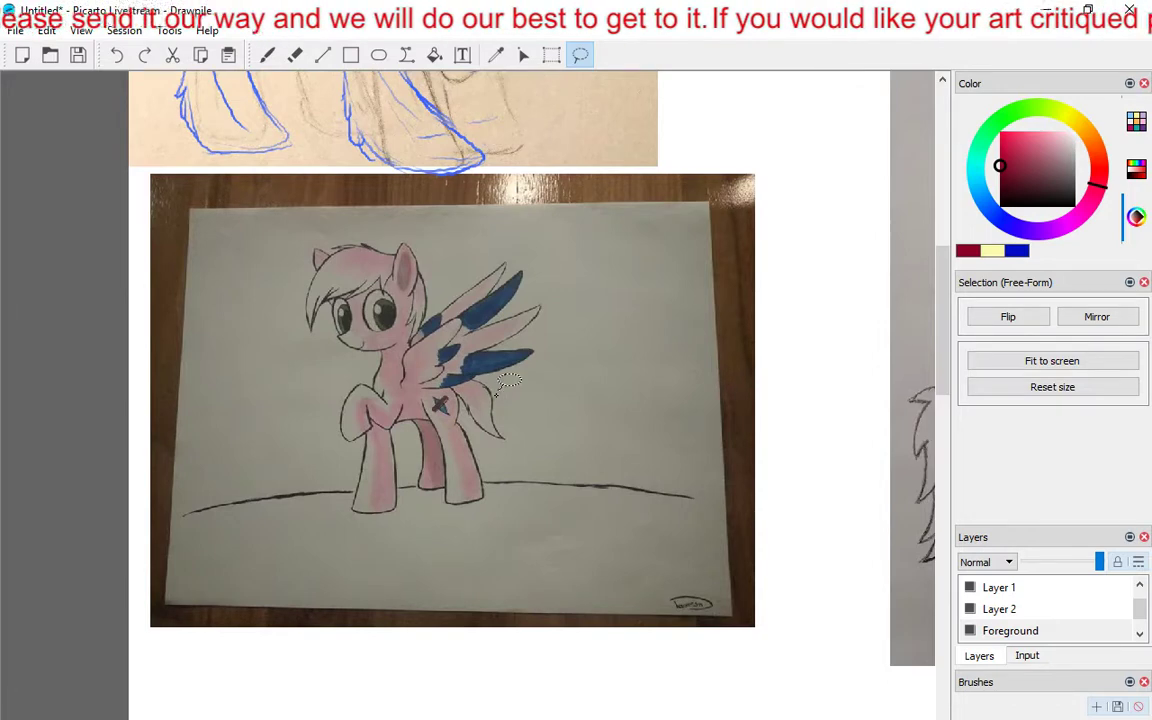
scroll(507, 383, up, 1)
scroll(507, 383, up, 1)
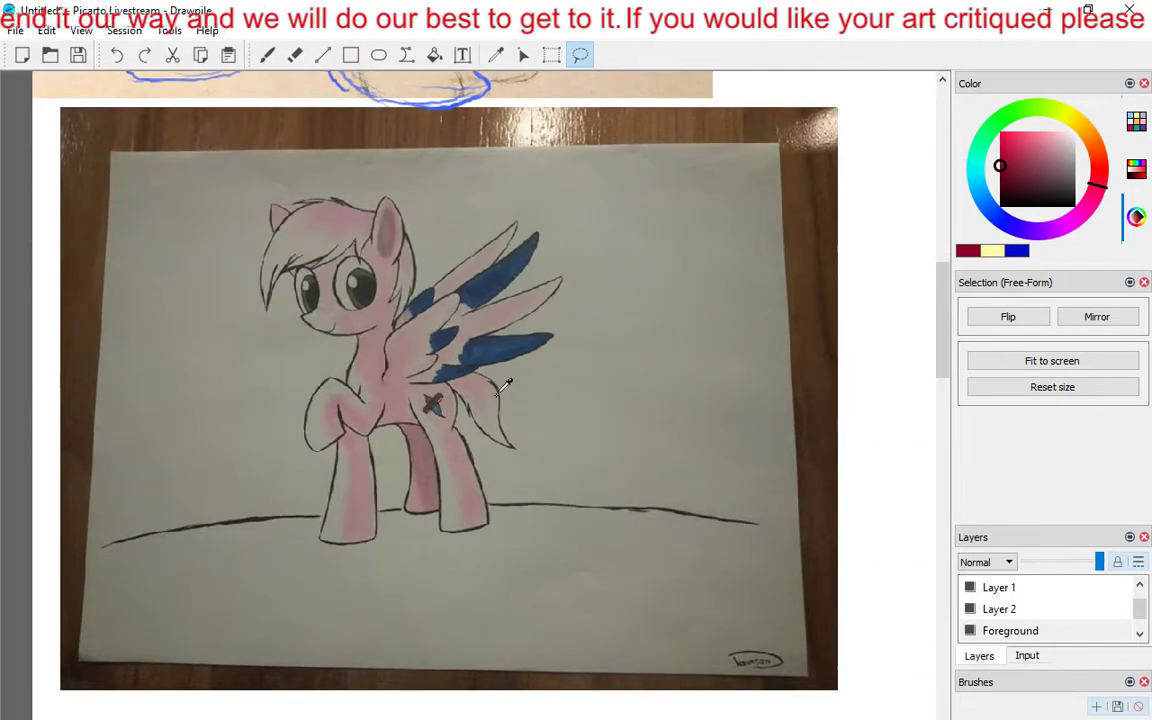
click(1015, 587)
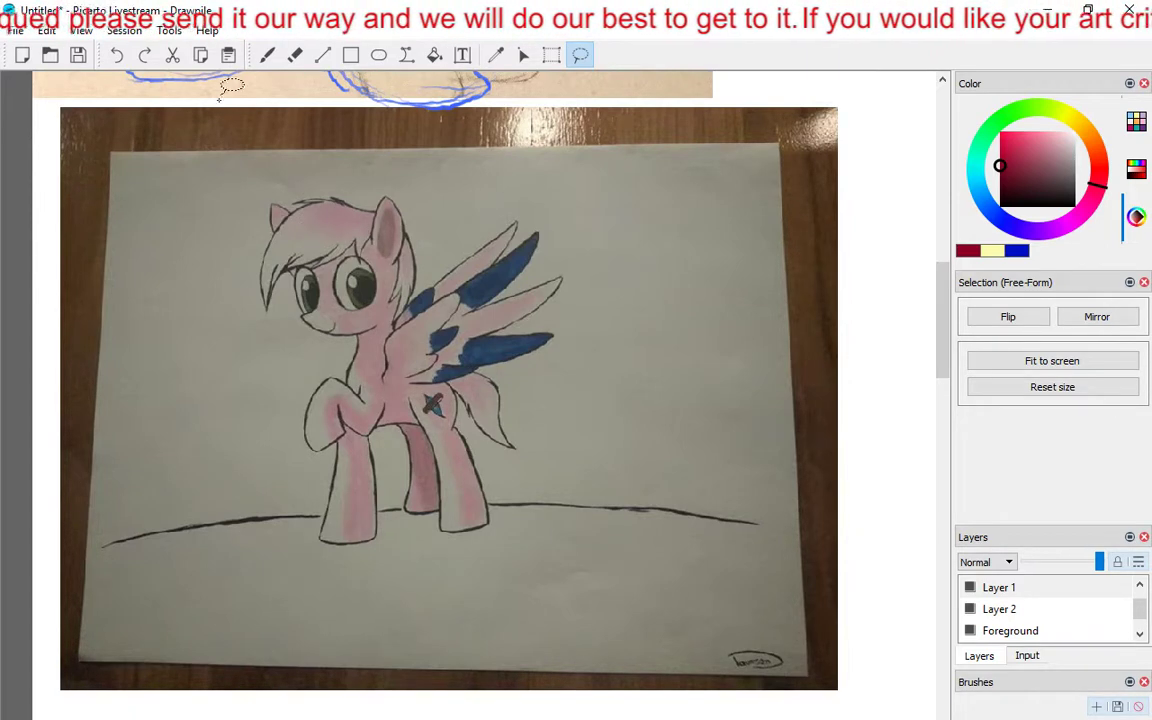
click(265, 56)
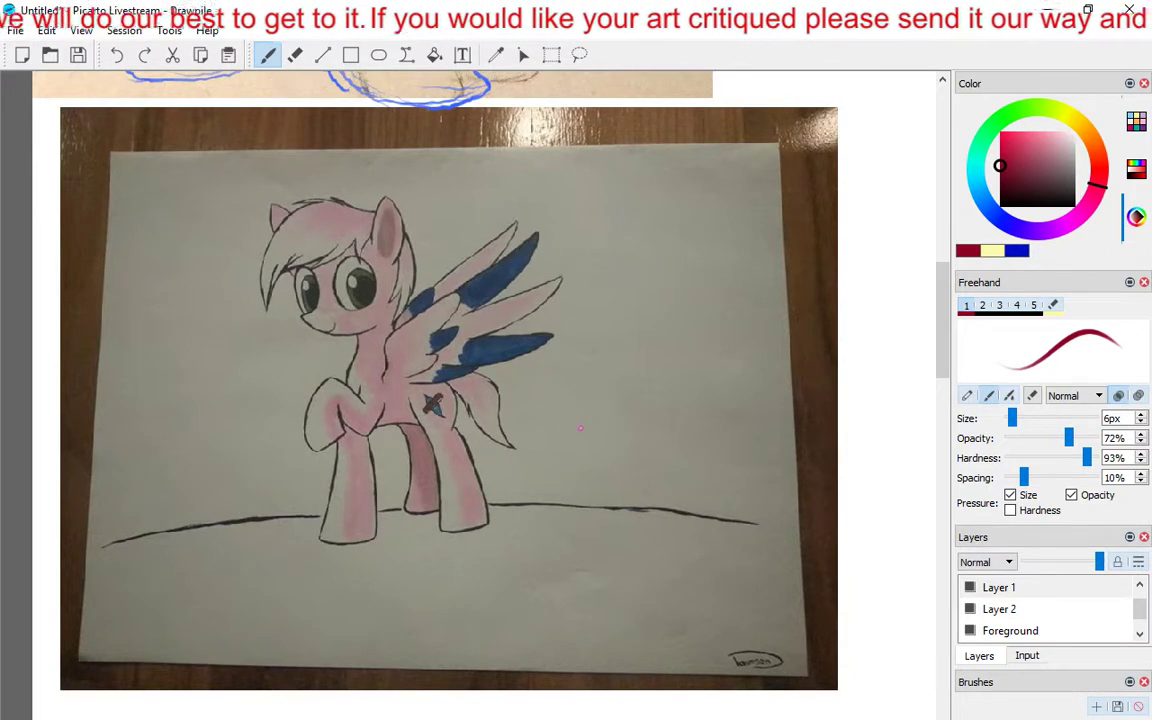
drag(323, 195, 320, 165)
mouse_move(547, 383)
mouse_down()
mouse_move(522, 372)
mouse_move(534, 389)
mouse_up()
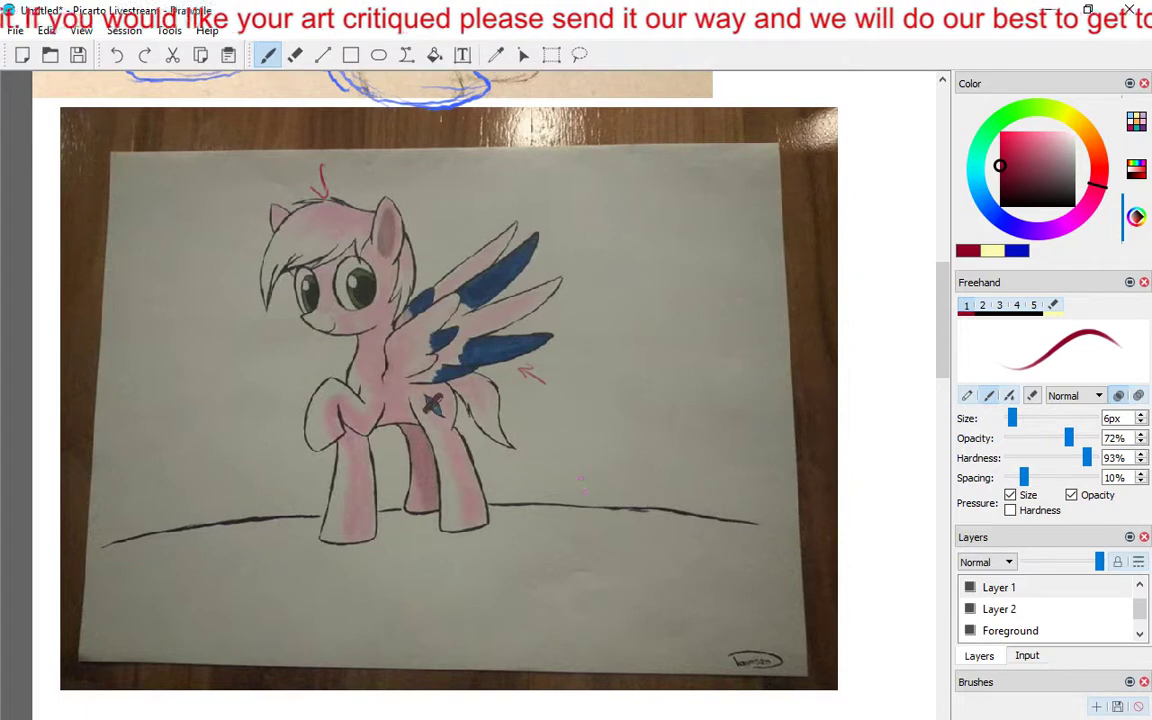
drag(586, 474, 590, 490)
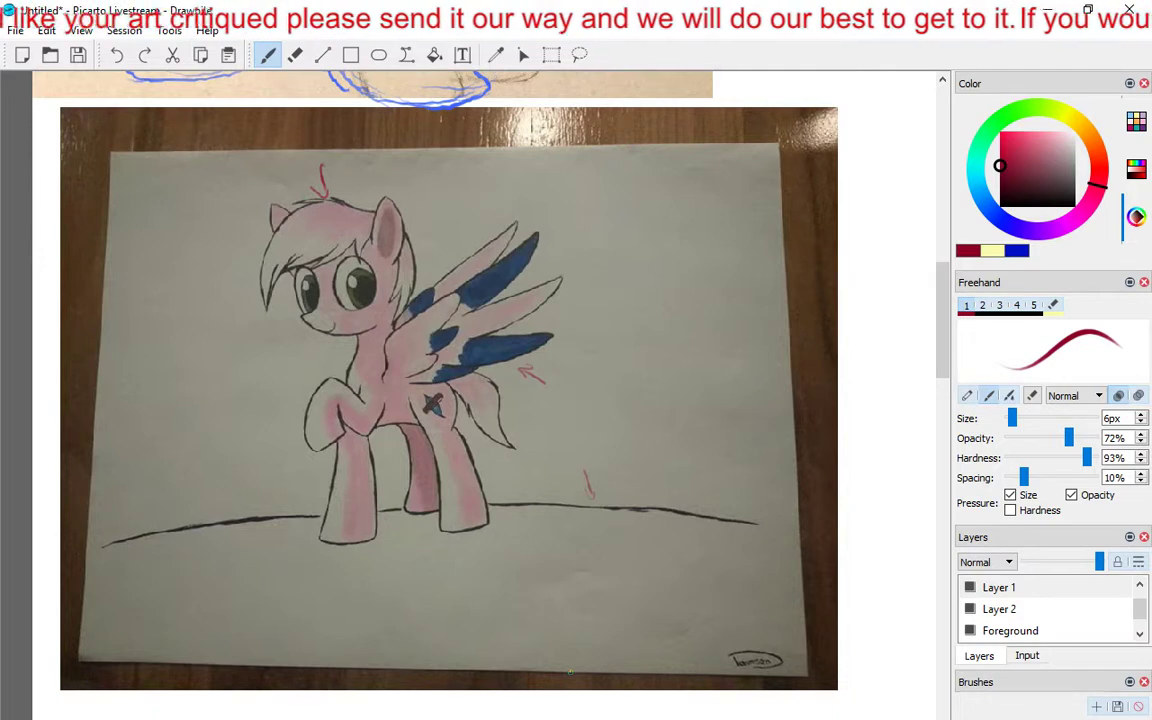
click(116, 55)
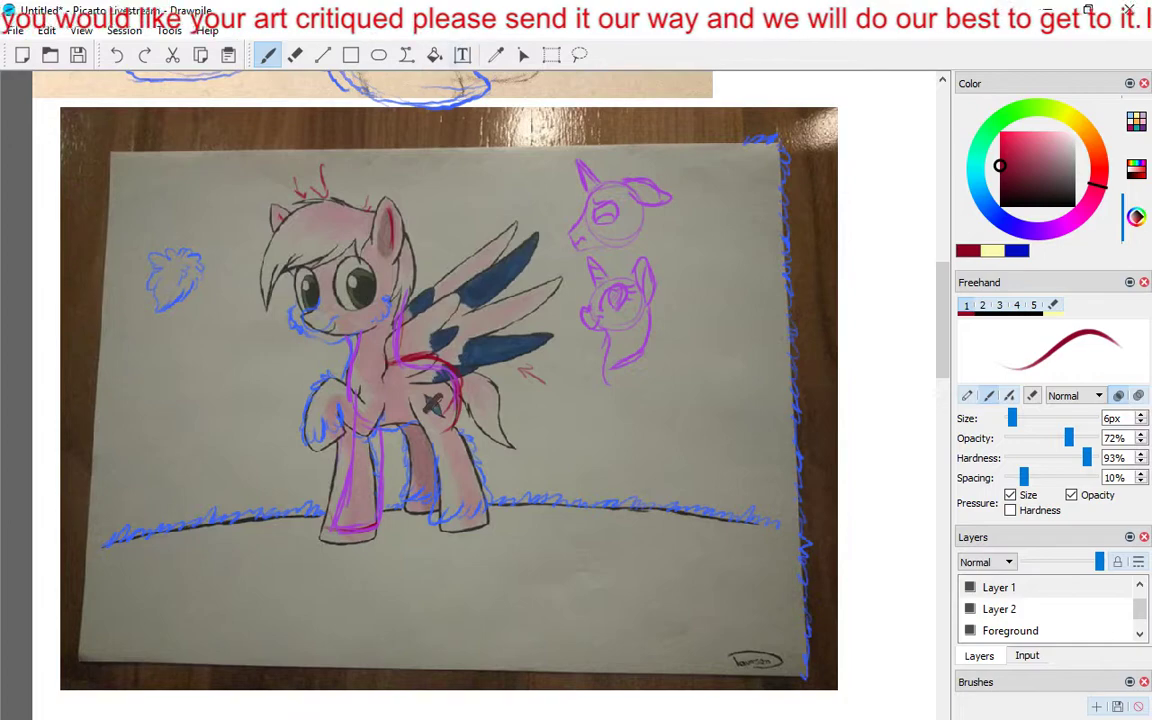
Paste the 2018-04-03_maud image from the Critique folder onto the Foreground layer and place it in the blank area below the winged pony photo.
scroll(452, 92, down, 4)
scroll(560, 250, down, 3)
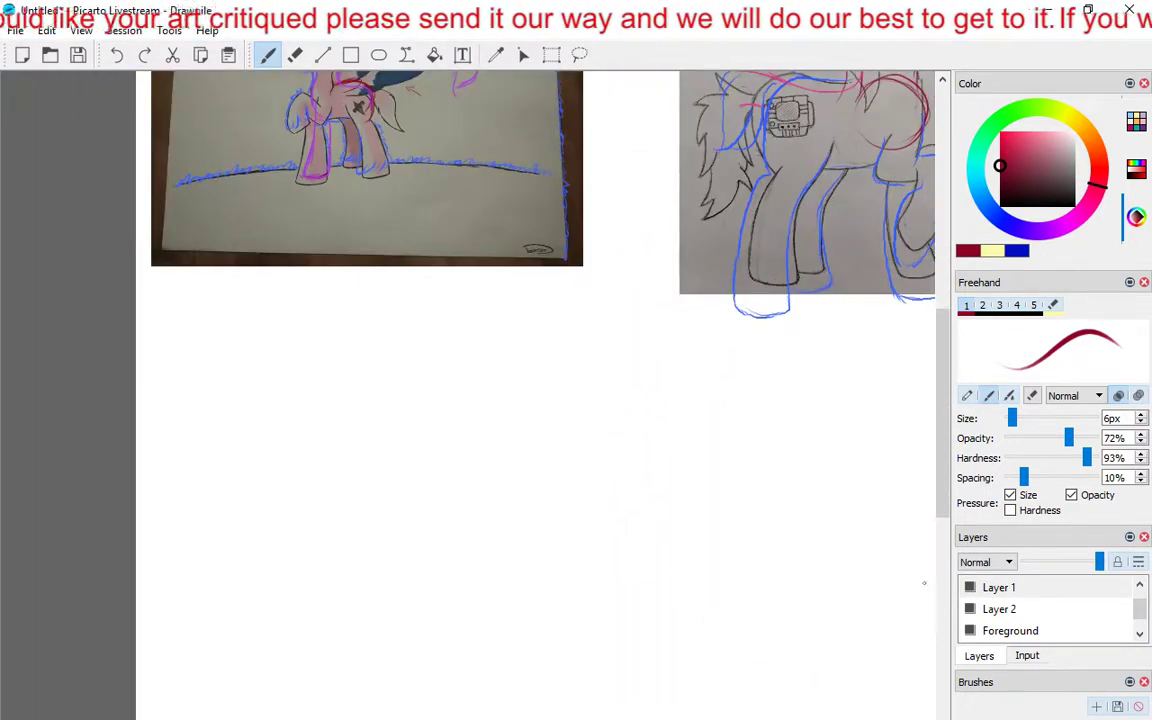
click(968, 630)
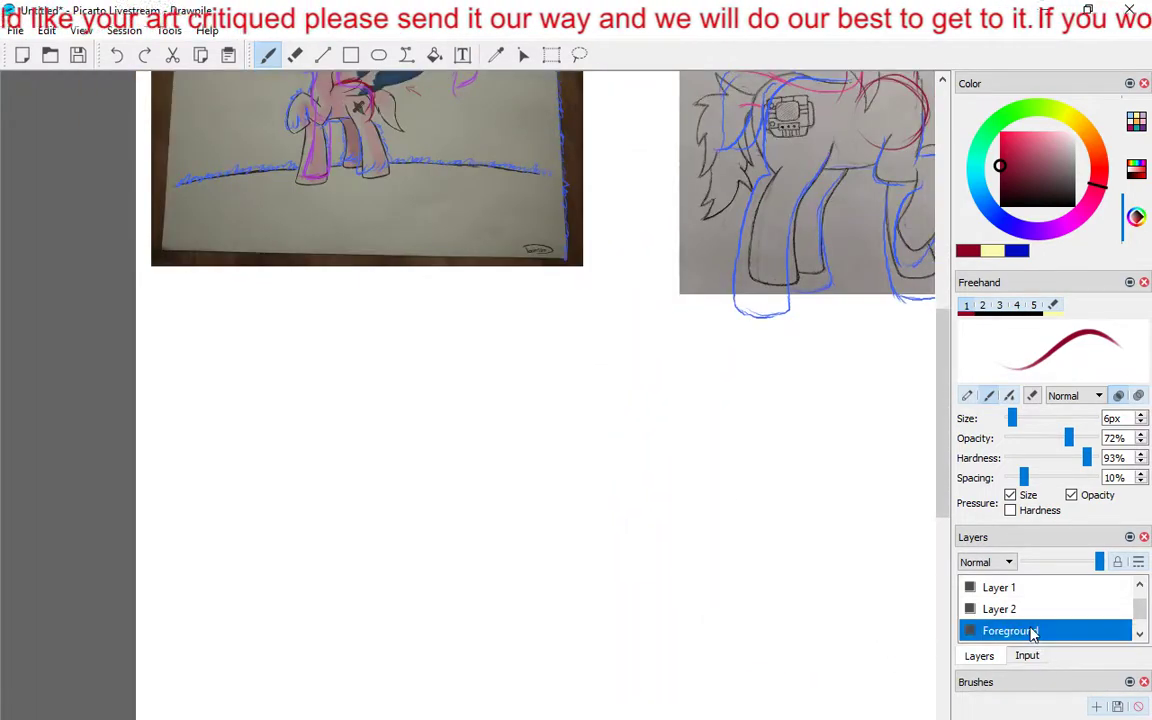
click(16, 30)
mouse_move(81, 30)
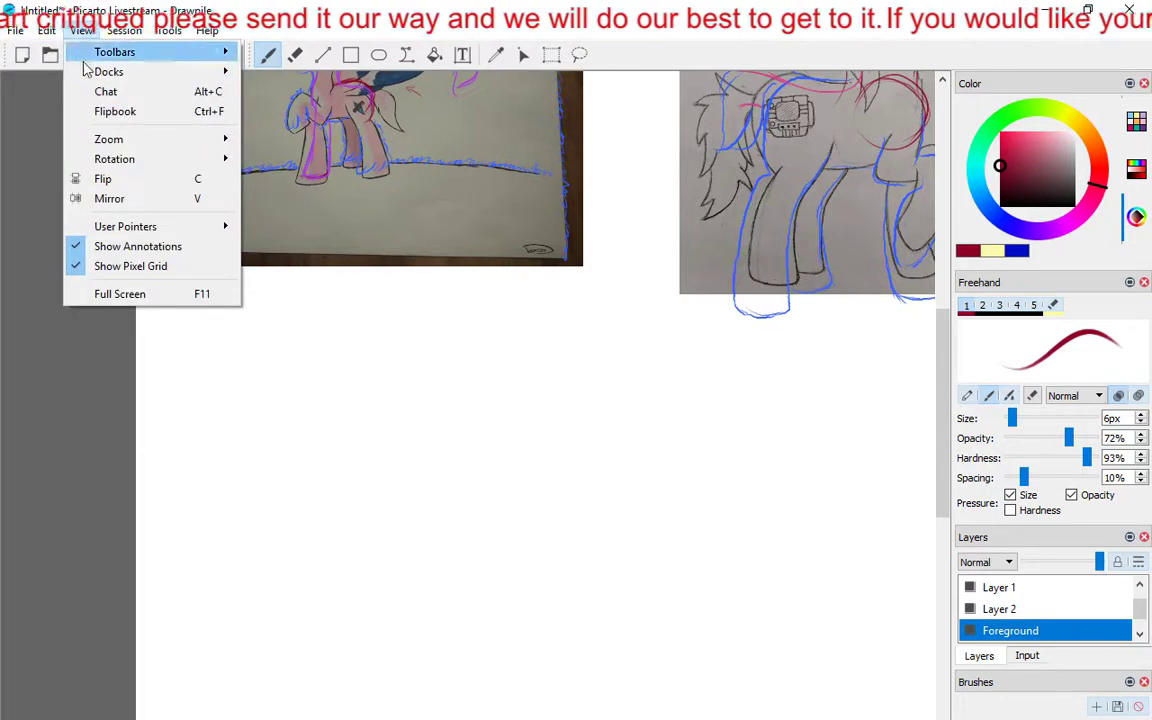
click(92, 180)
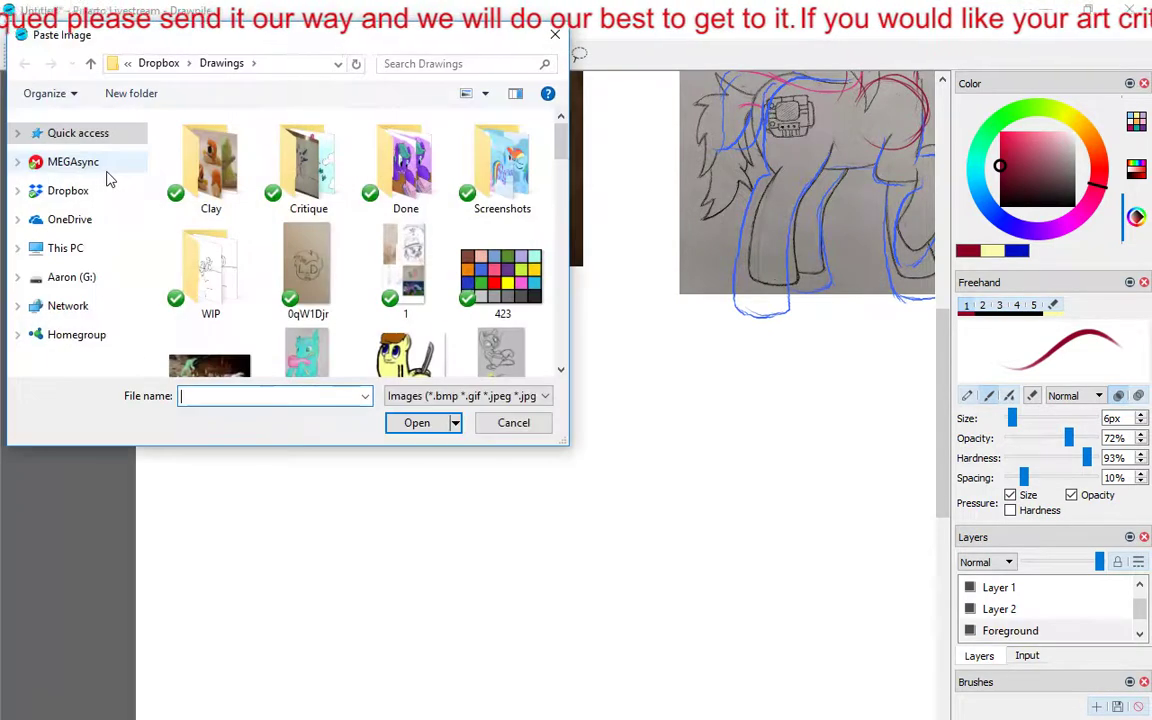
double_click(308, 165)
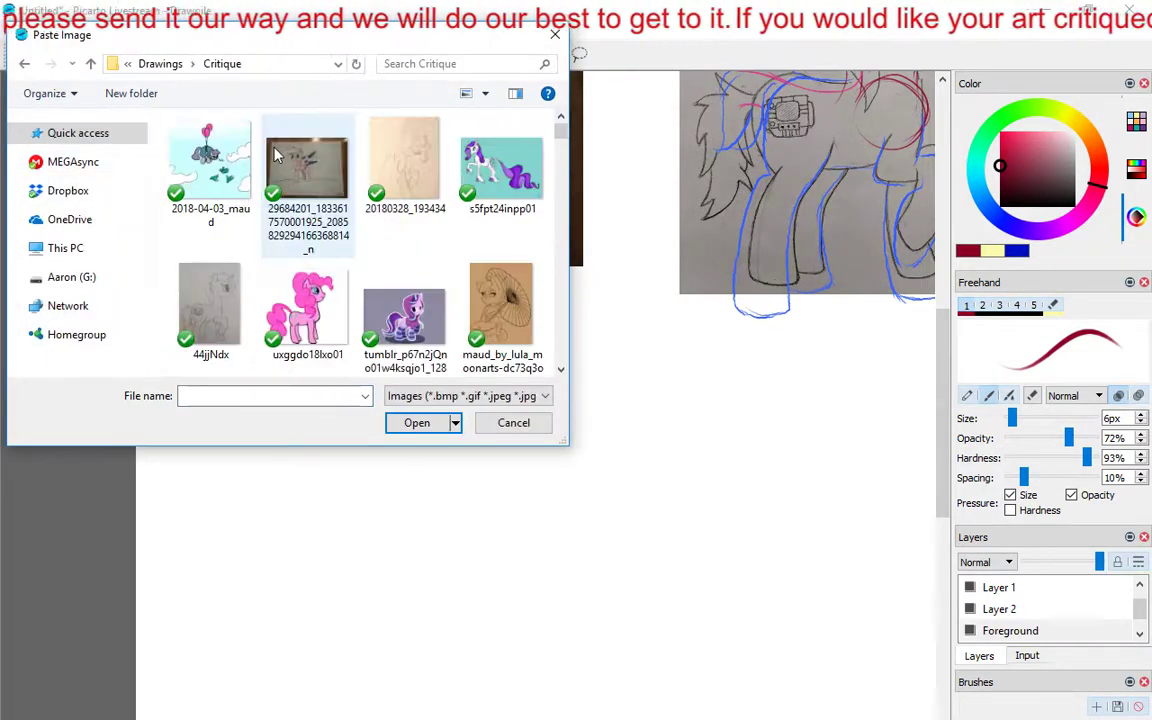
double_click(208, 160)
drag(470, 260, 490, 463)
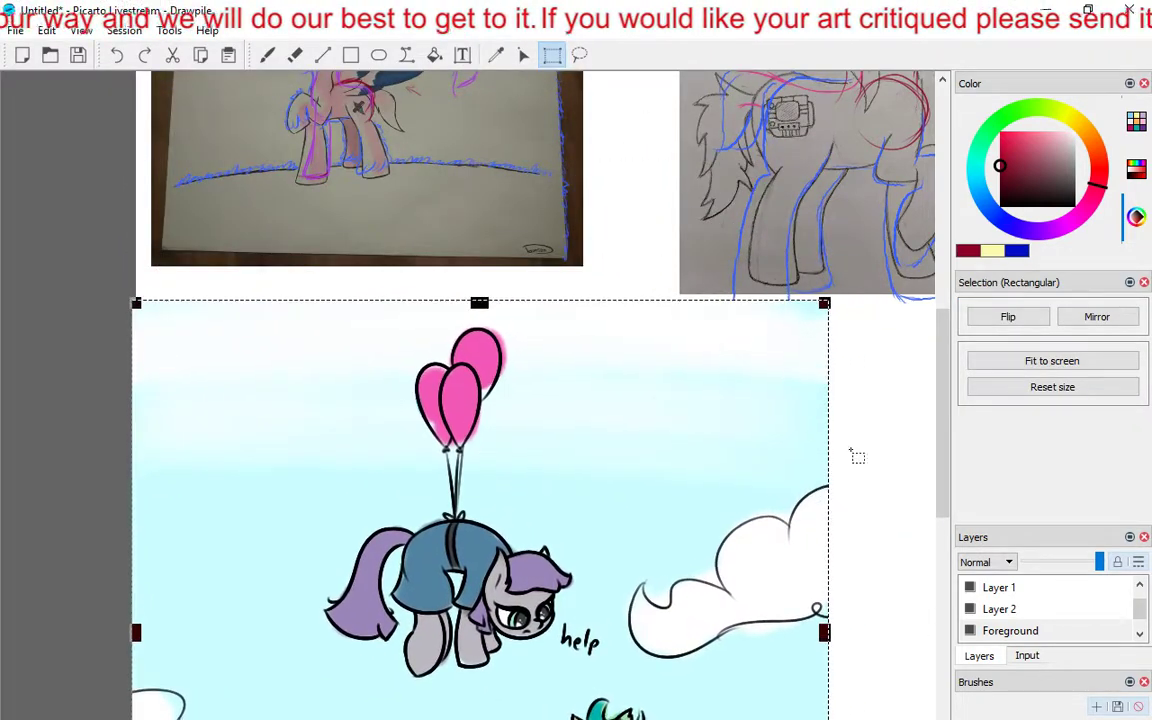
Switch to the freehand brush and make Layer 1 active for marking up the balloon pony picture.
key(b)
scroll(843, 450, down, 2)
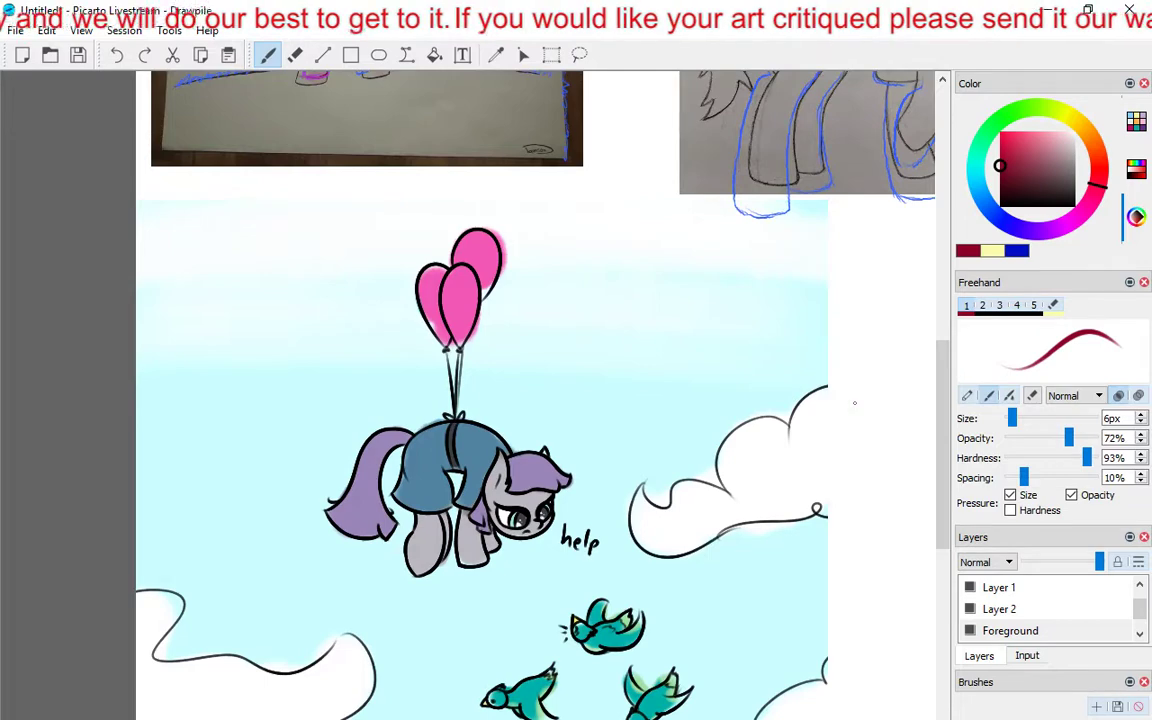
scroll(818, 373, down, 3)
scroll(617, 325, down, 3)
scroll(527, 314, up, 2)
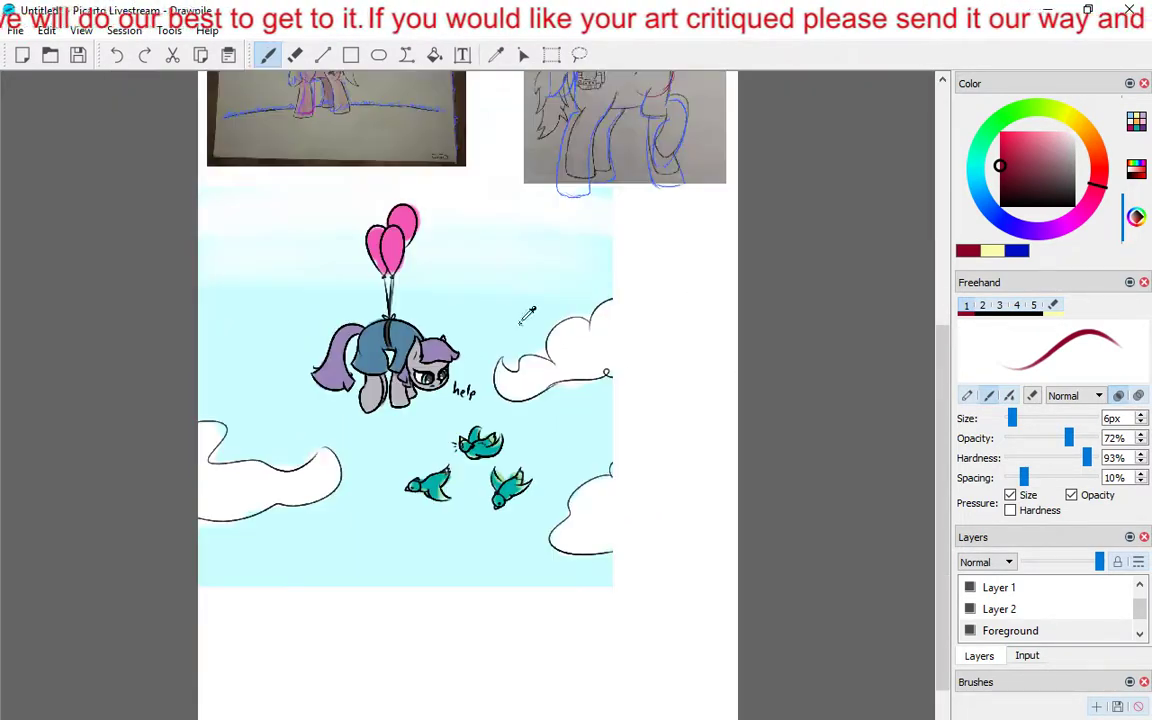
scroll(478, 213, up, 2)
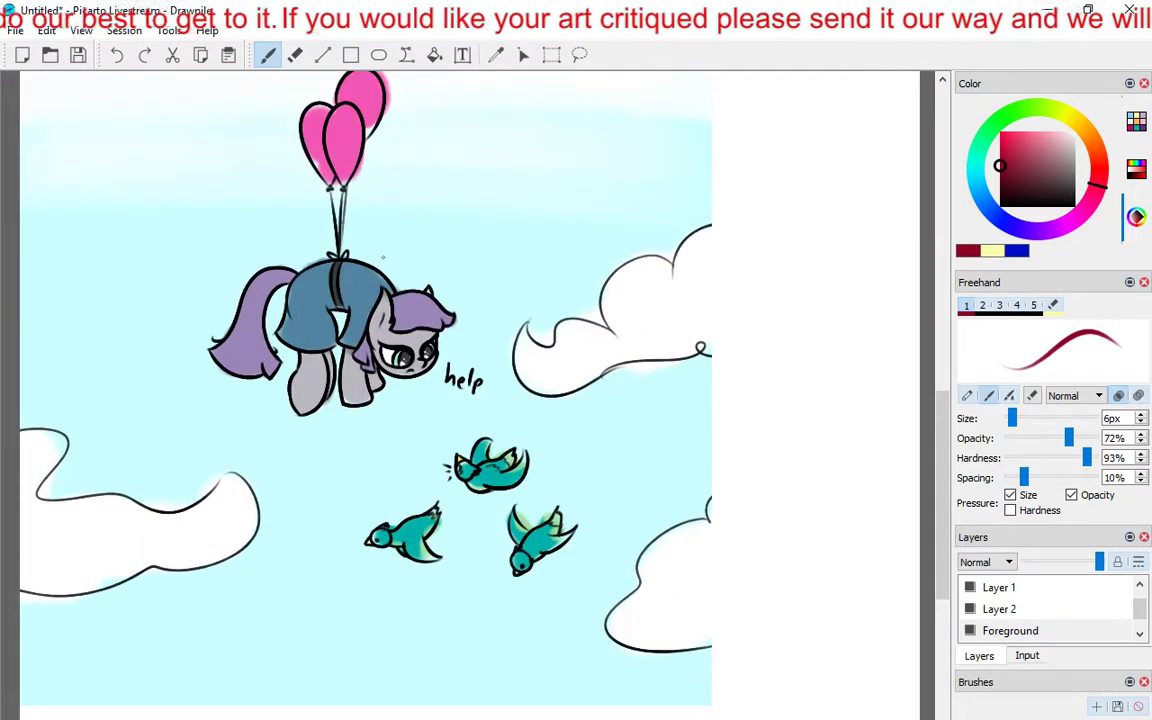
drag(383, 257, 484, 260)
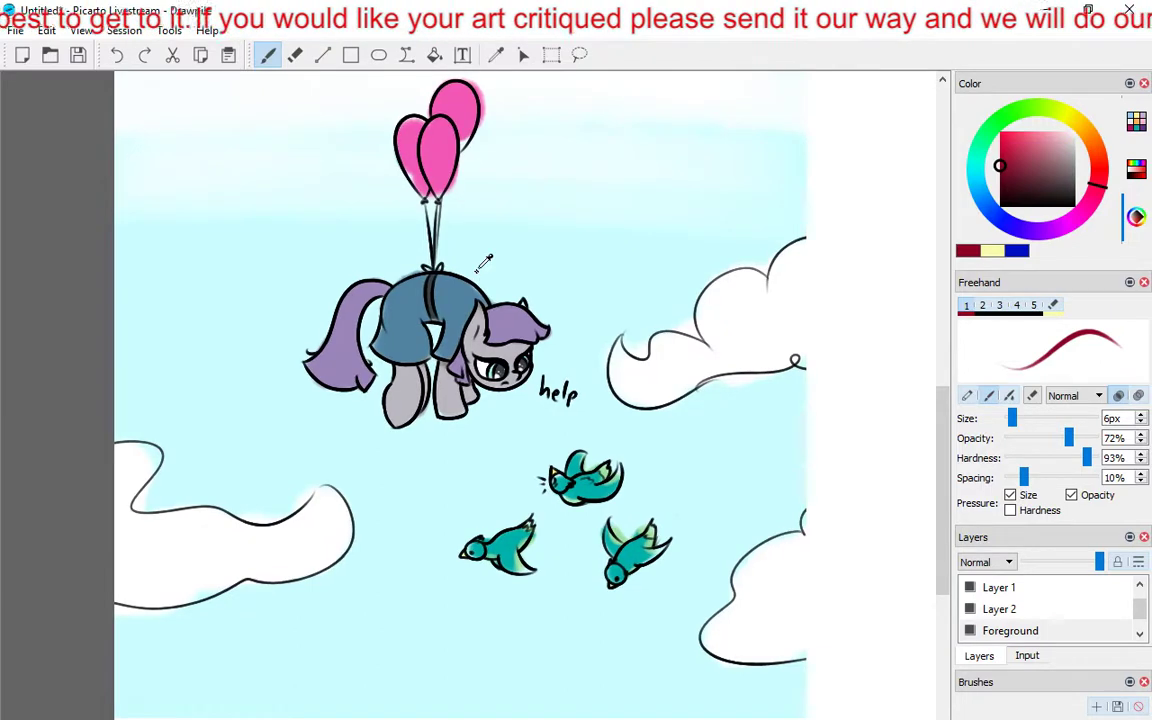
scroll(484, 260, up, 2)
scroll(470, 247, up, 1)
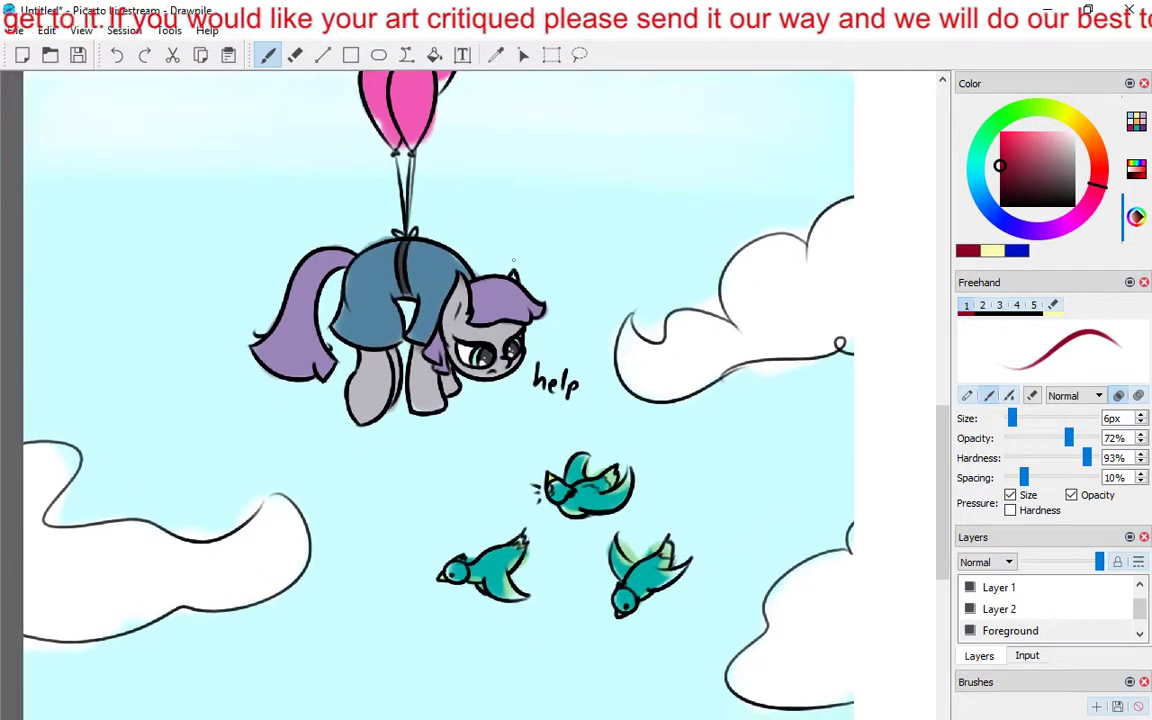
click(1012, 594)
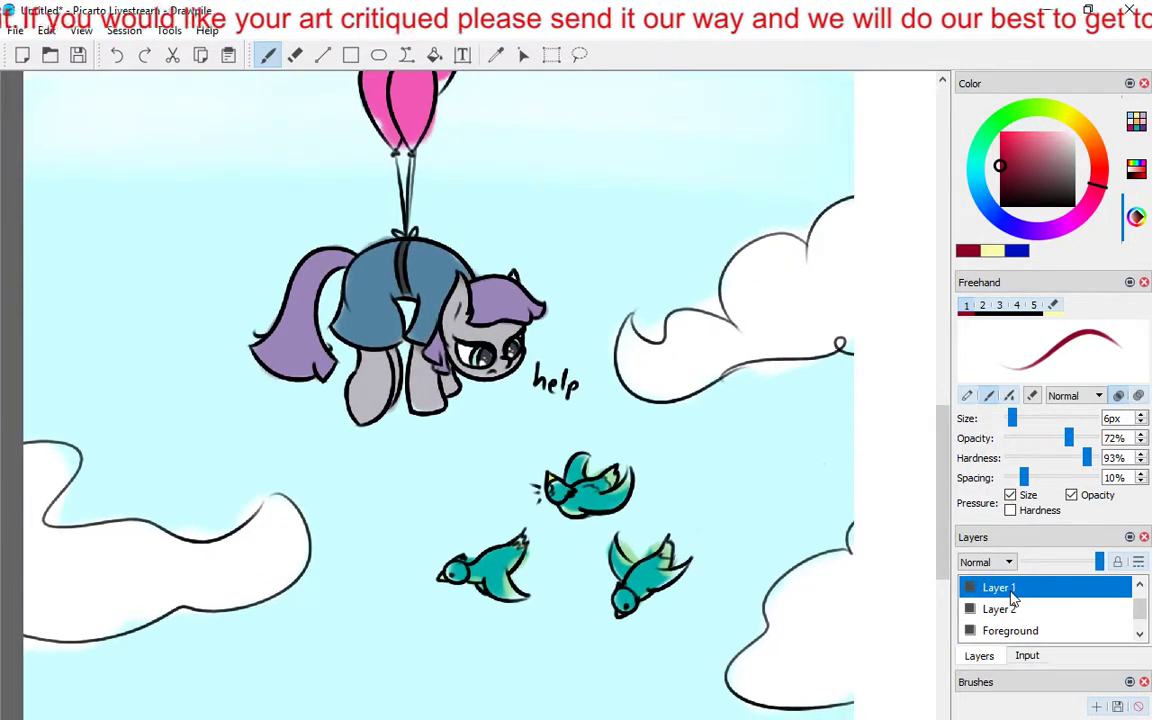